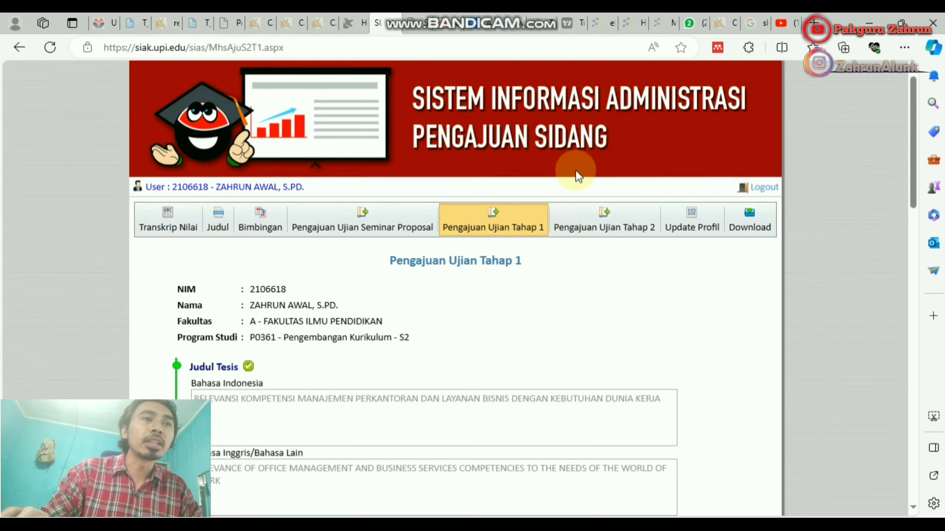
# Step: Open the Pengajuan Ujian Tahap 2 page and review its coursework, approval, document, examiner and exam result sections
pyautogui.click(595, 225)
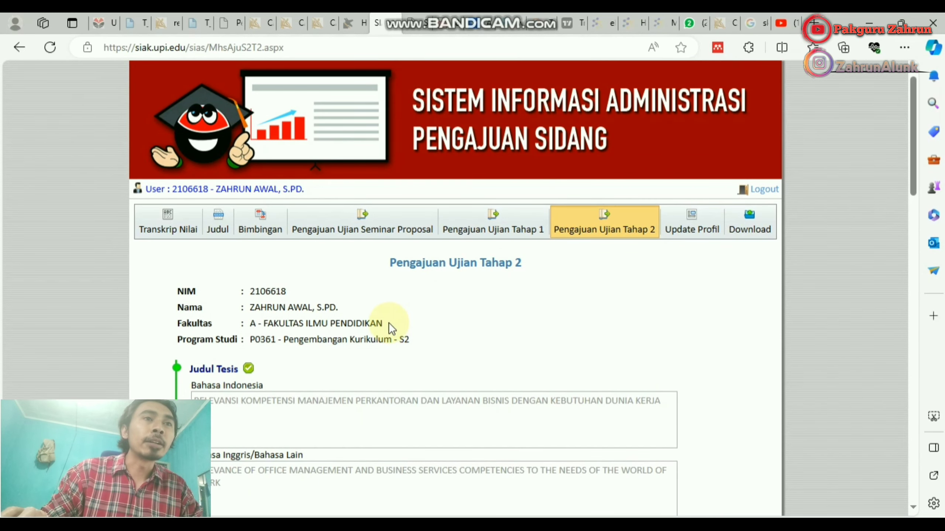
pyautogui.scroll(-6, 389, 327)
pyautogui.scroll(-5, 386, 322)
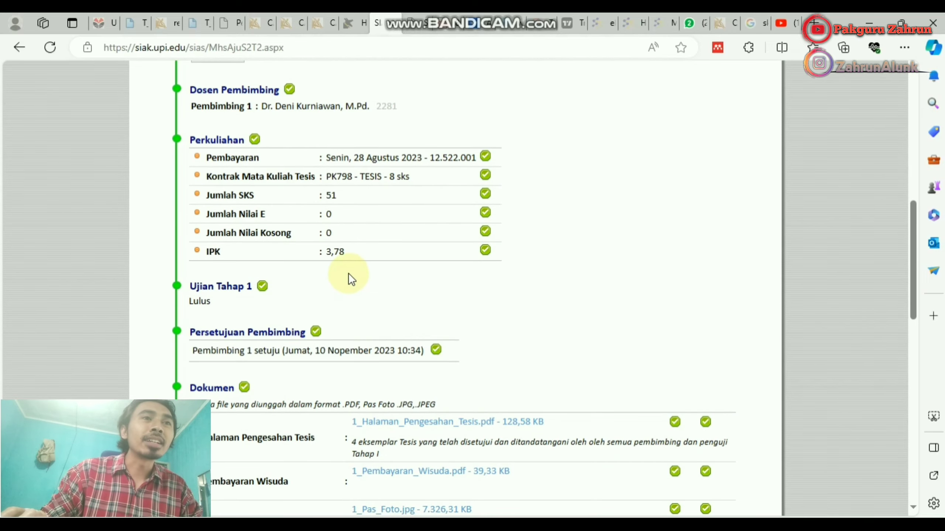
pyautogui.scroll(-2, 348, 273)
pyautogui.scroll(-4, 383, 367)
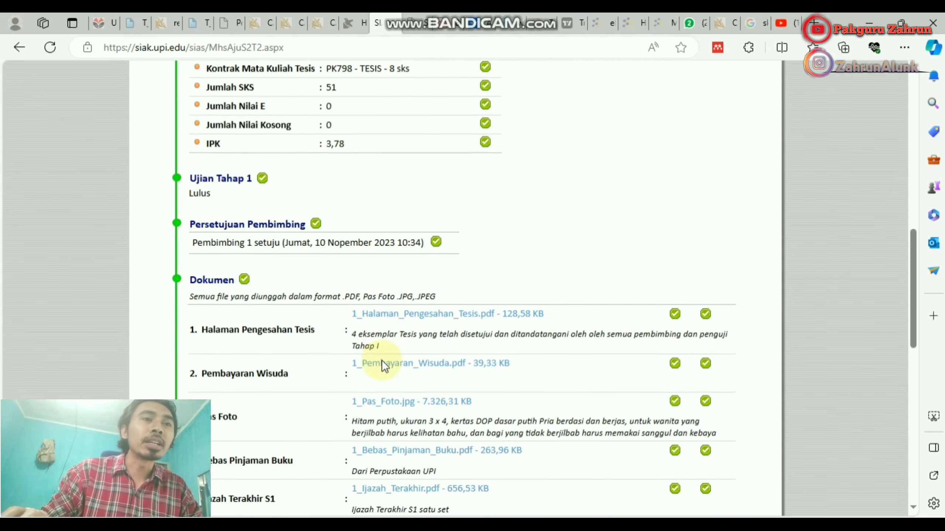
pyautogui.scroll(-2, 320, 250)
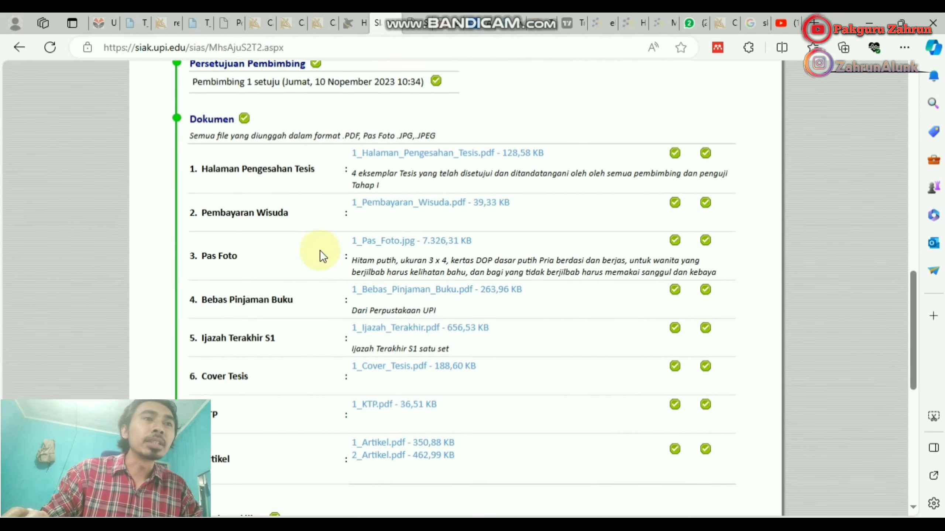
pyautogui.scroll(-8, 362, 440)
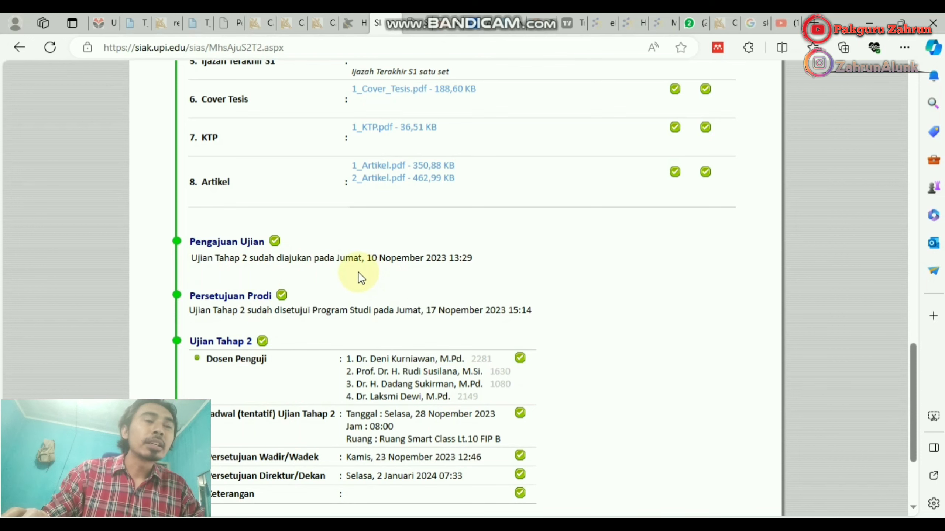
pyautogui.scroll(-2, 402, 295)
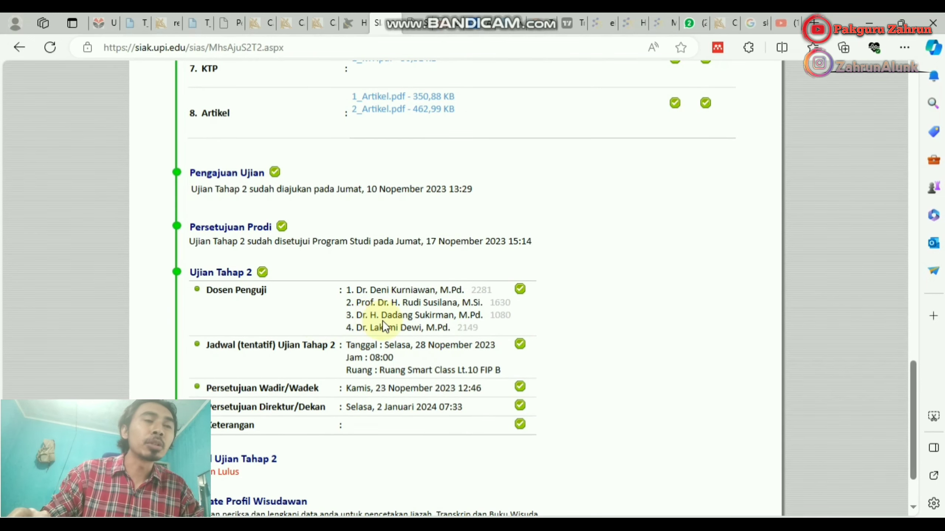
pyautogui.scroll(-2, 383, 327)
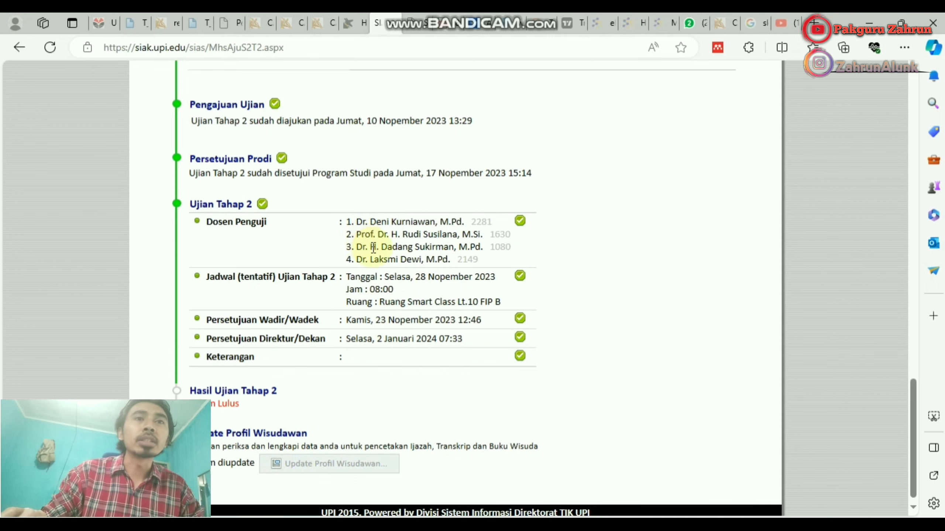
pyautogui.scroll(15, 527, 292)
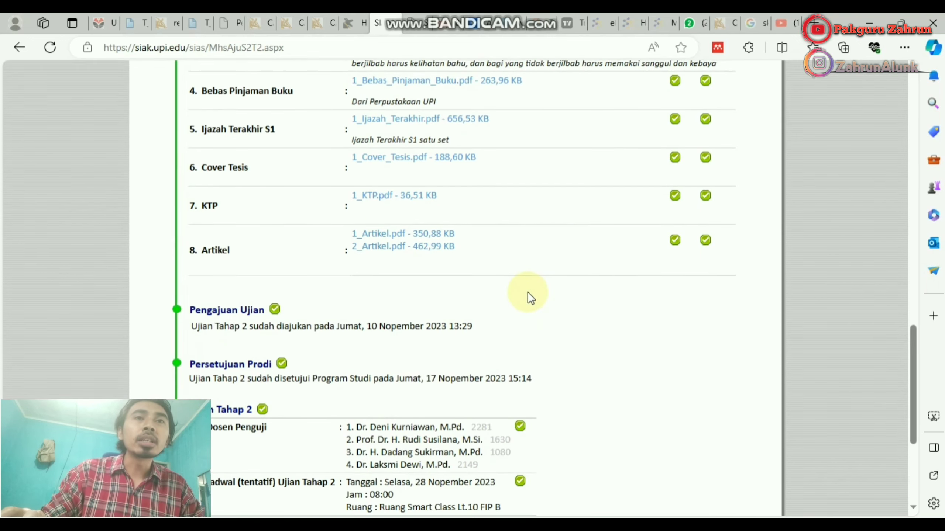
pyautogui.scroll(3, 527, 293)
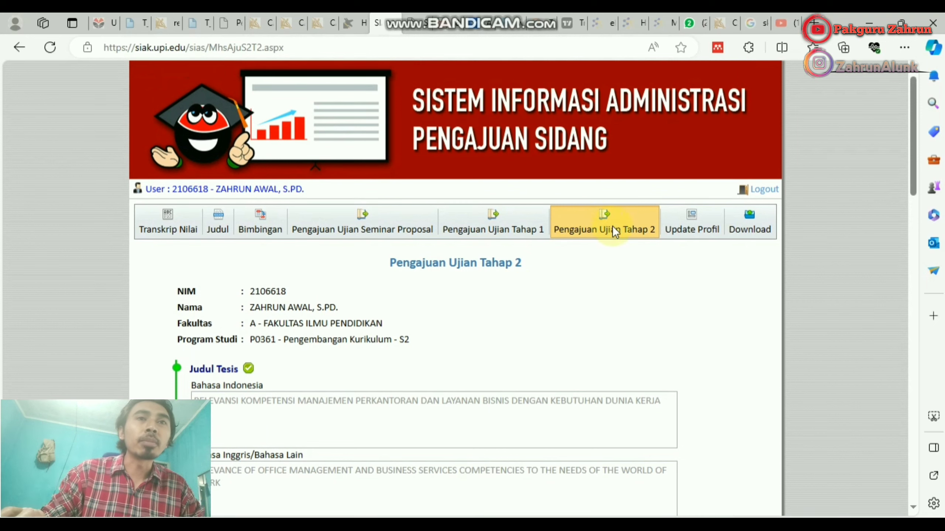
# Step: Open the graduate candidate profile under Update Profil, review its data and put it into edit mode
pyautogui.click(676, 238)
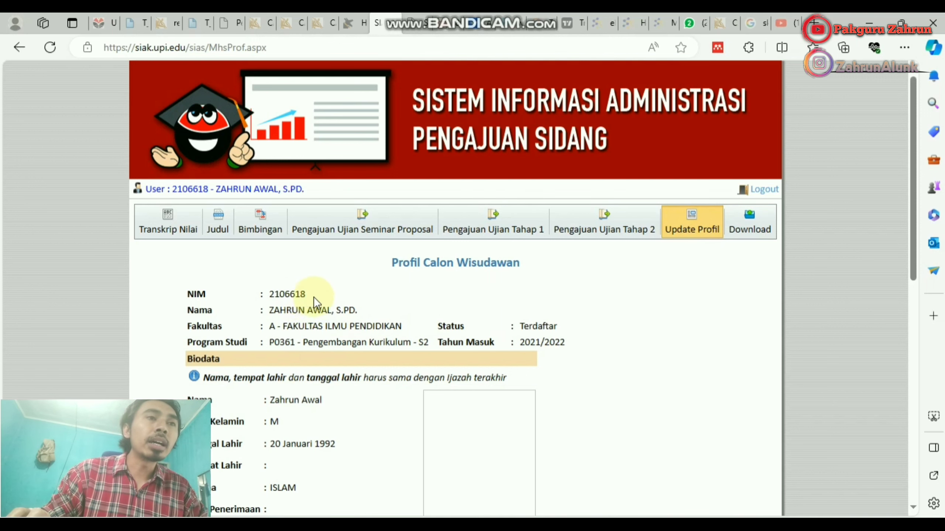
pyautogui.scroll(-2, 307, 305)
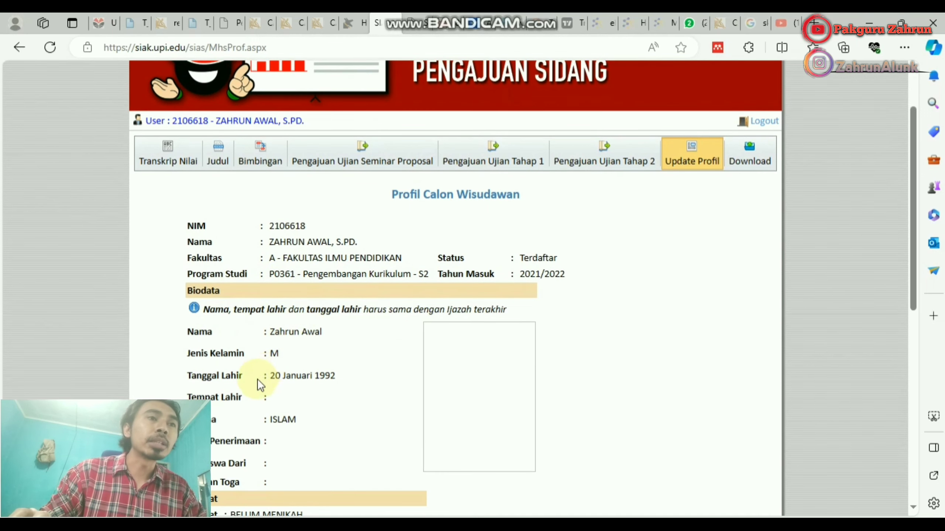
pyautogui.scroll(-2, 255, 399)
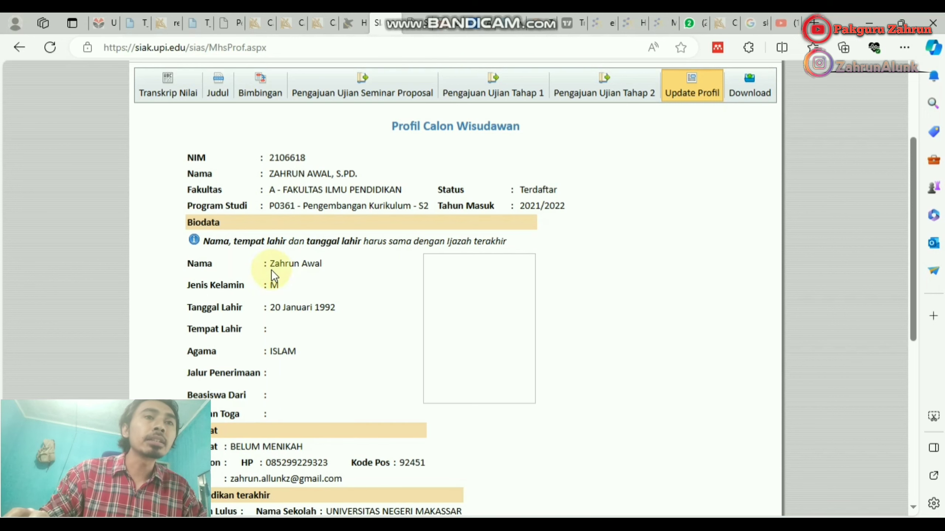
pyautogui.scroll(-2, 306, 283)
pyautogui.scroll(-10, 305, 283)
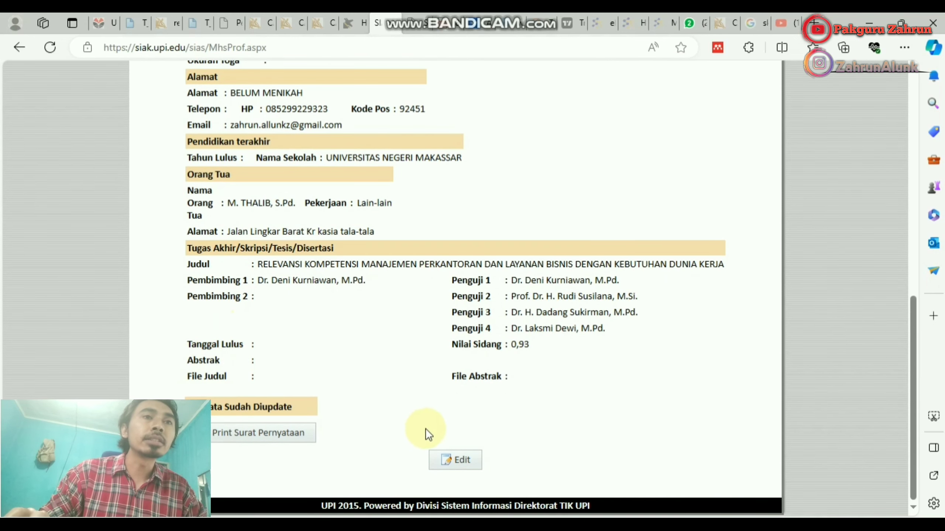
pyautogui.click(455, 460)
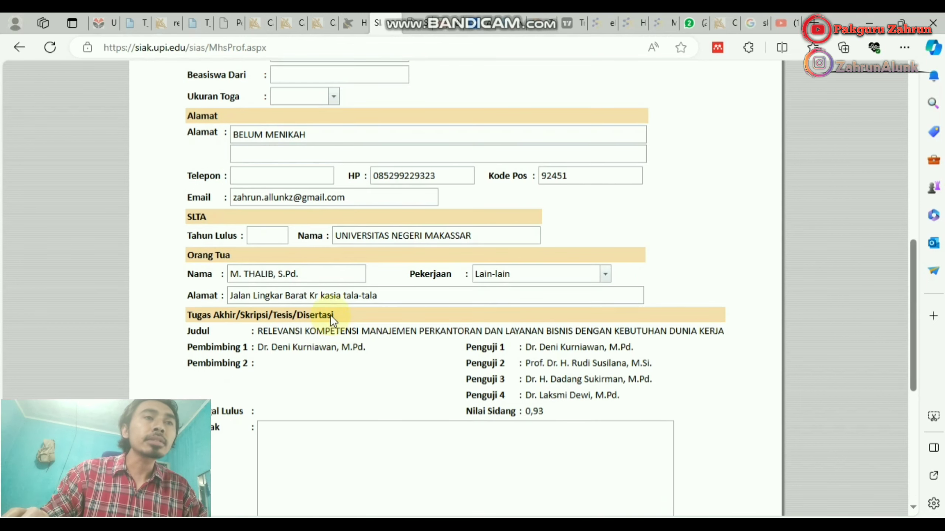
pyautogui.scroll(12, 329, 209)
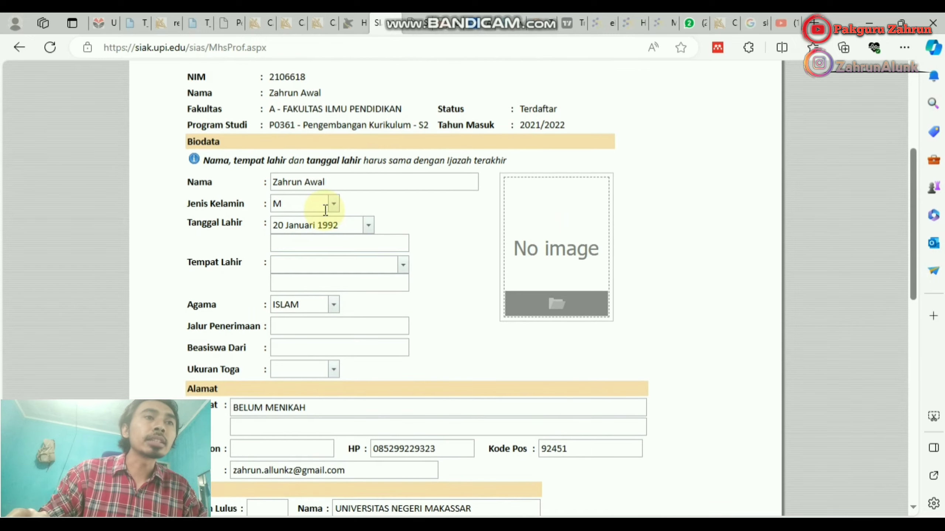
# Step: Set the Tempat Lahir in the Biodata section to KAB. BANTAENG
pyautogui.scroll(-3, 325, 210)
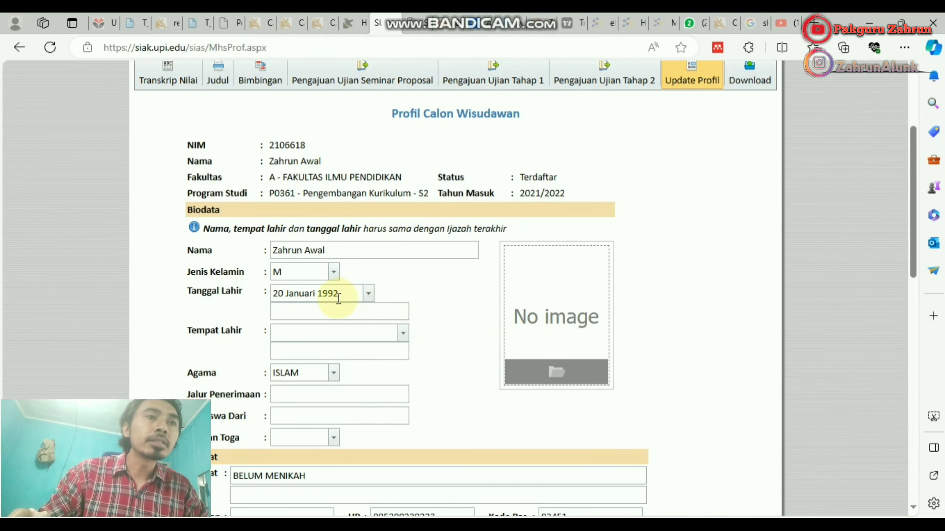
pyautogui.click(288, 311)
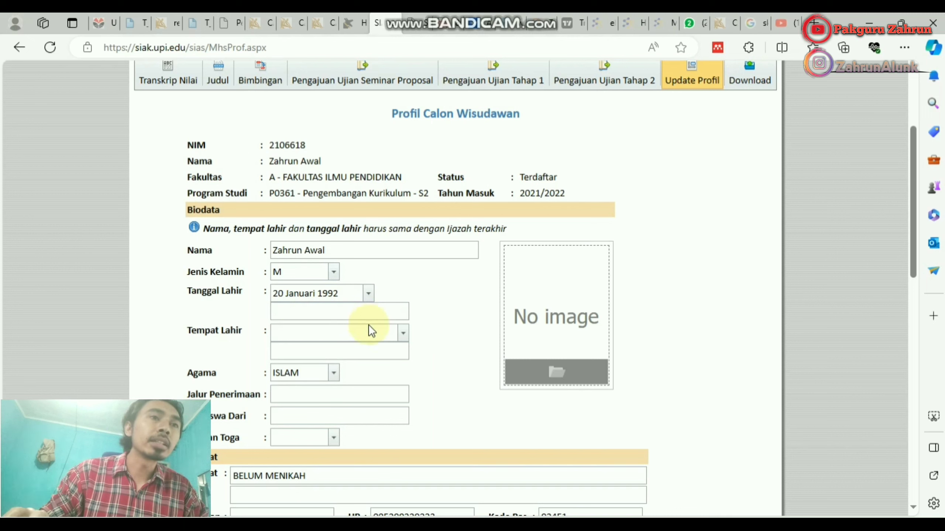
pyautogui.click(402, 334)
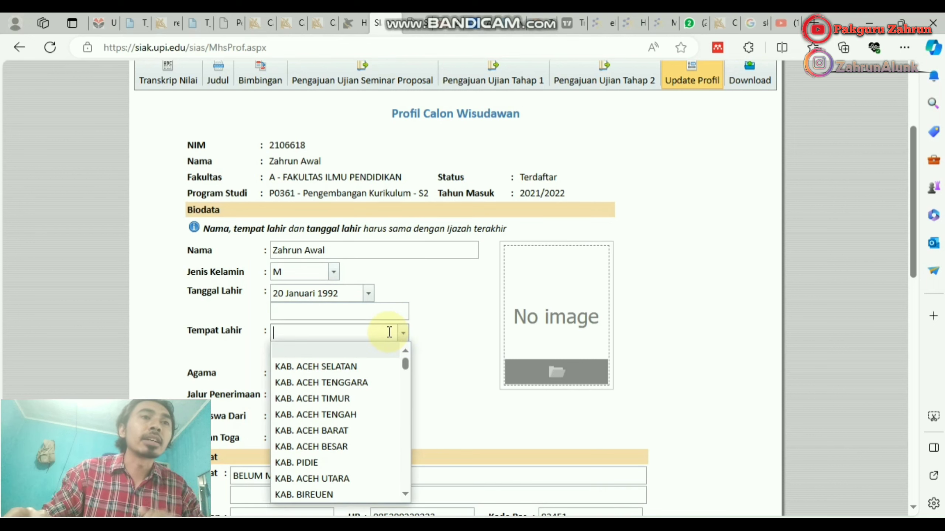
pyautogui.write('Banta')
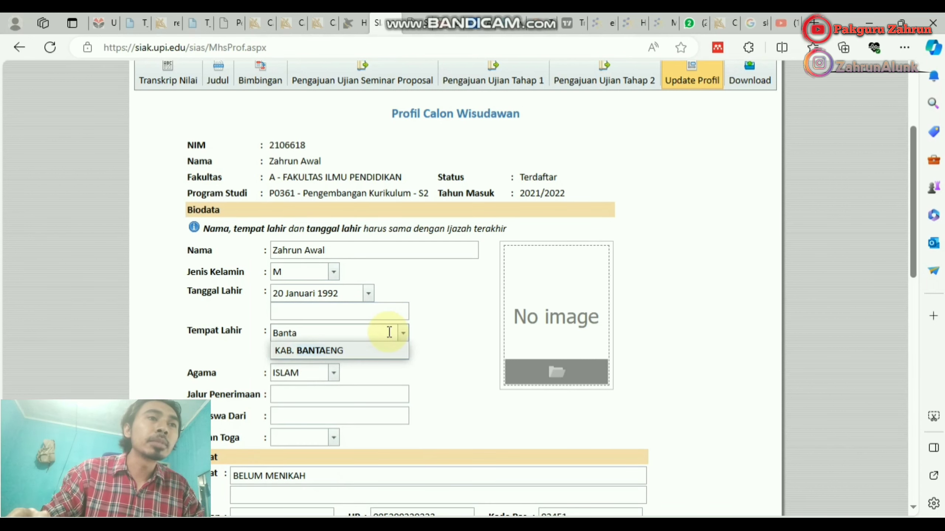
pyautogui.click(338, 356)
pyautogui.scroll(-2, 296, 350)
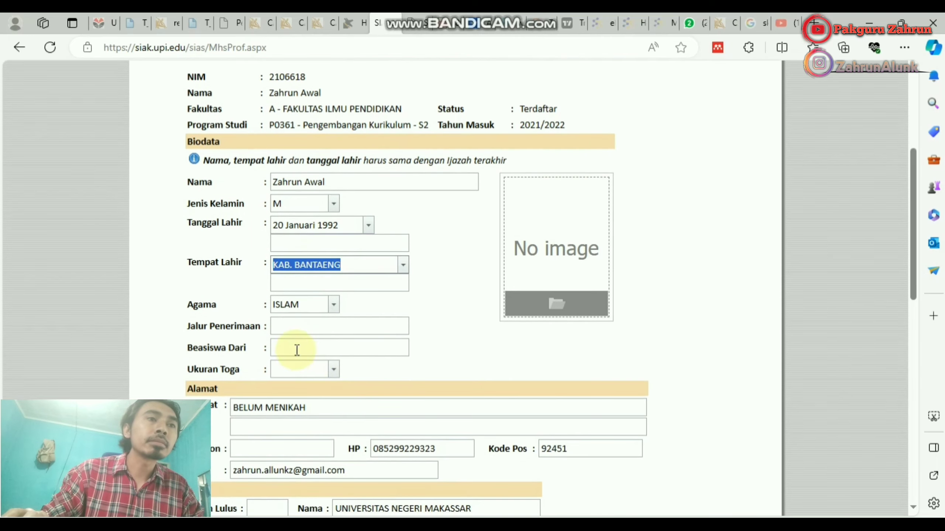
# Step: Enter "Reguler" as the Jalur Penerimaan in the Biodata section
pyautogui.click(295, 326)
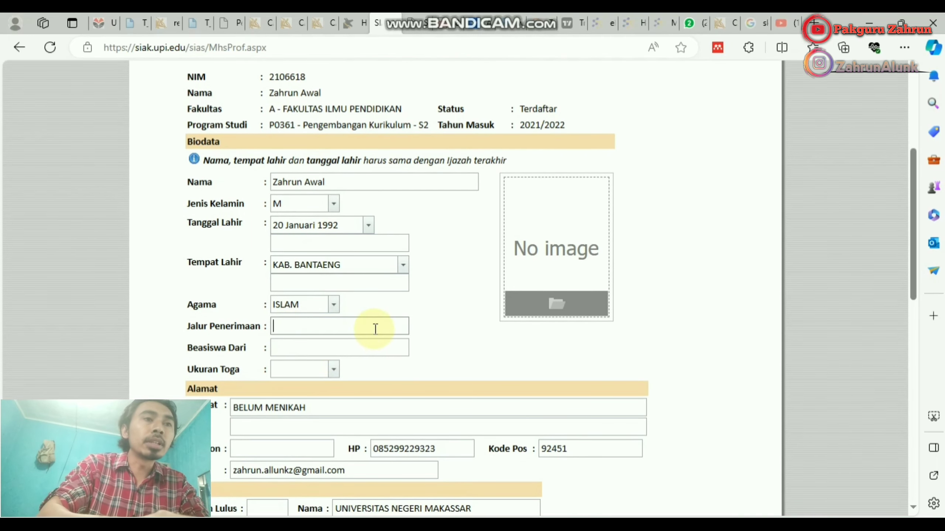
pyautogui.scroll(-3, 386, 312)
pyautogui.scroll(3, 387, 312)
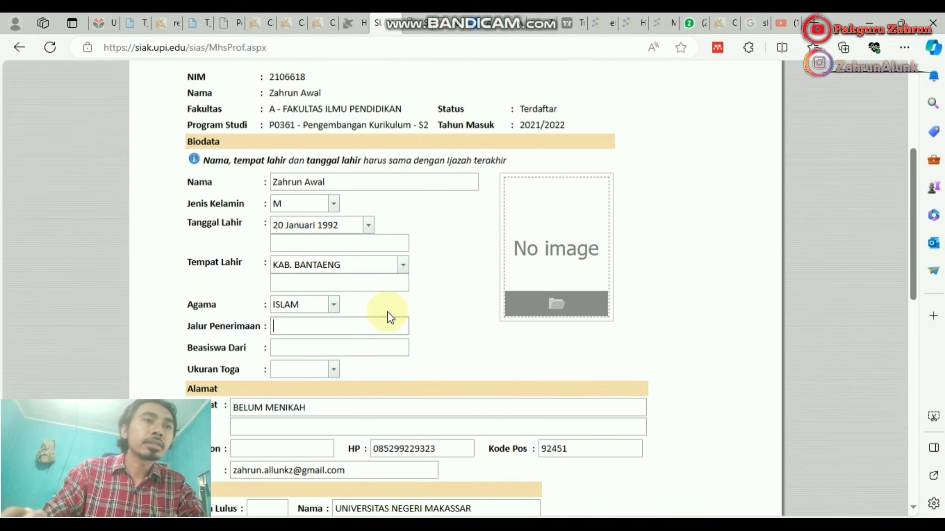
pyautogui.write('Reg')
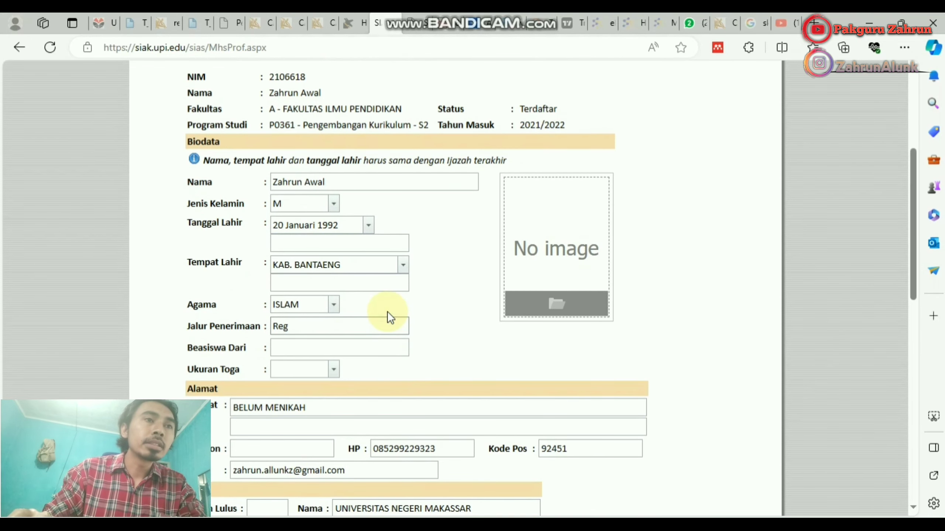
pyautogui.write('uler')
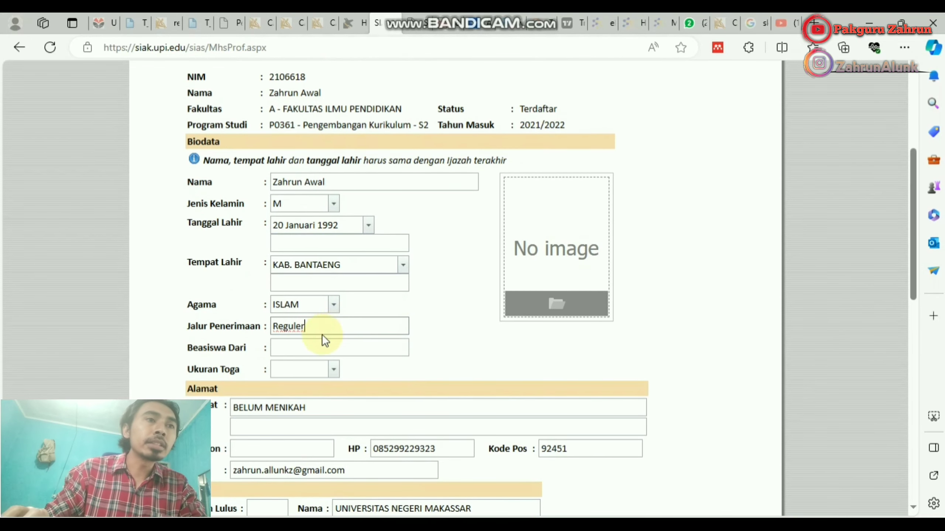
# Step: Enter "Beasiswa Pendidikan Indonesia" as the Beasiswa Dari and set the Ukuran Toga to L
pyautogui.click(320, 347)
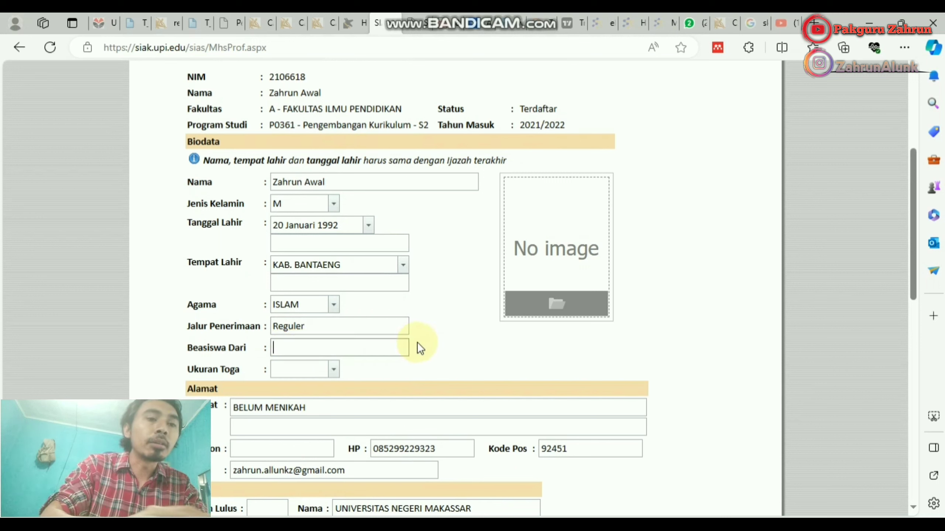
pyautogui.write('B')
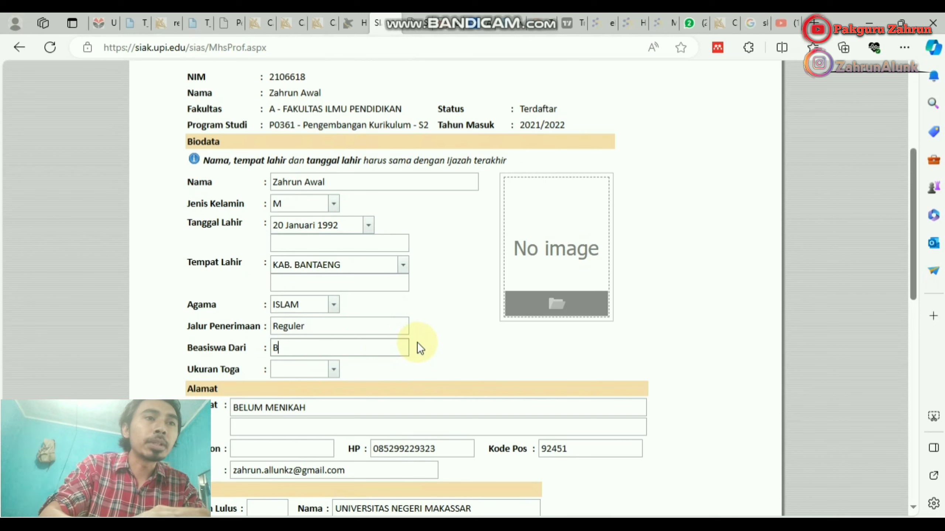
pyautogui.write('easiswa')
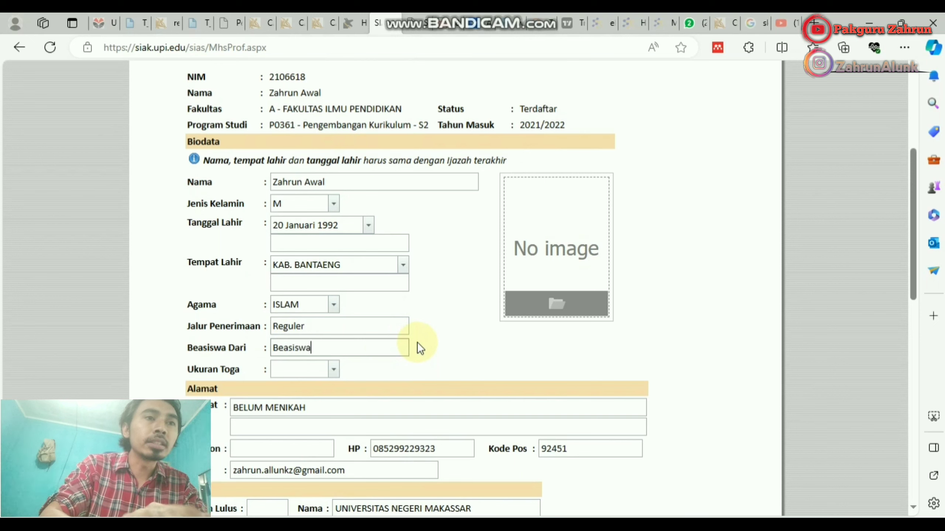
pyautogui.write(' Pendidika')
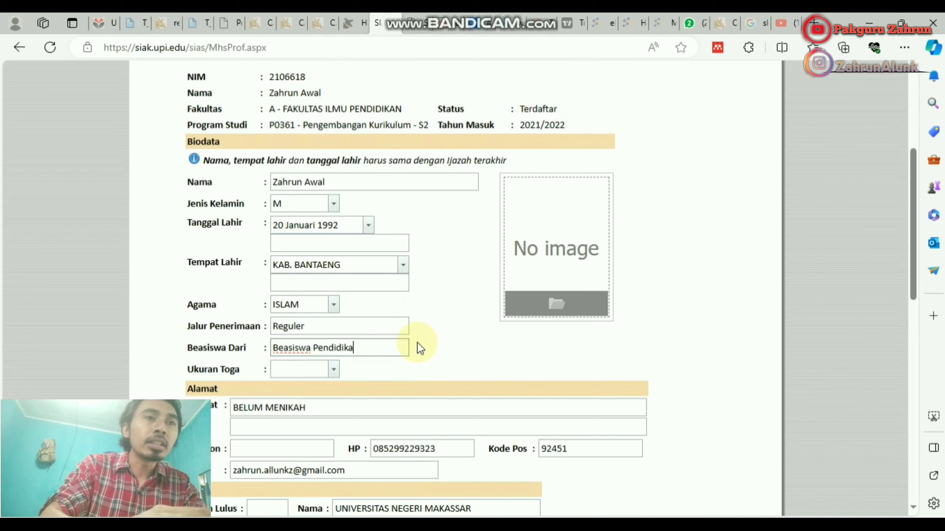
pyautogui.write('n Indoens')
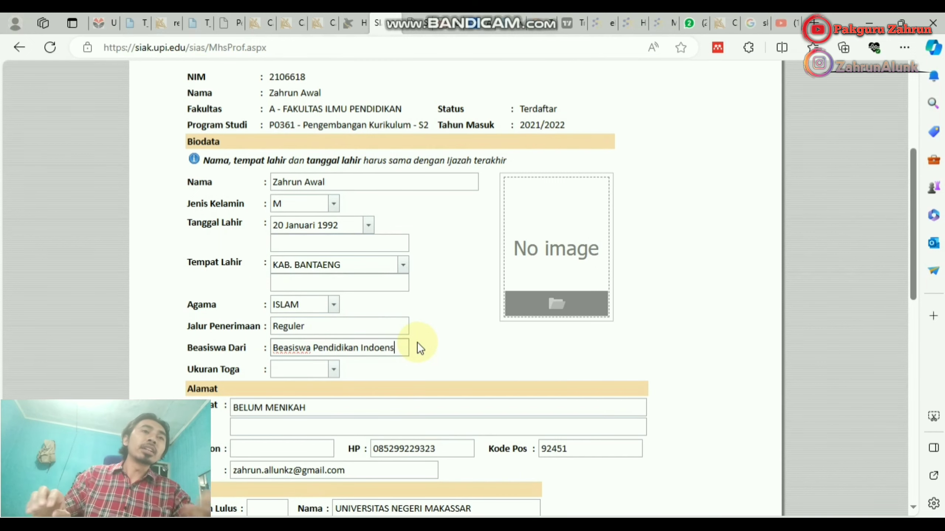
pyautogui.press('BackSpace')
pyautogui.press('BackSpace')
pyautogui.press('BackSpace')
pyautogui.write('nesia')
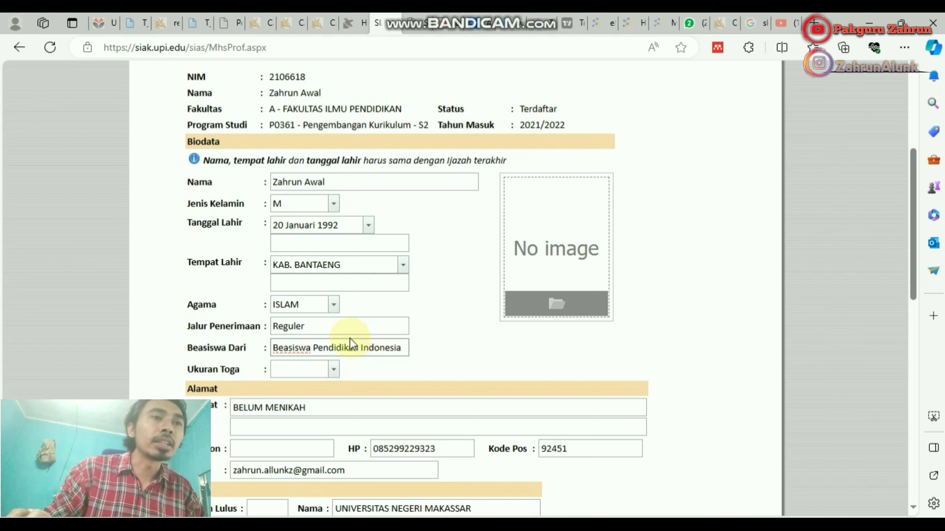
pyautogui.click(328, 370)
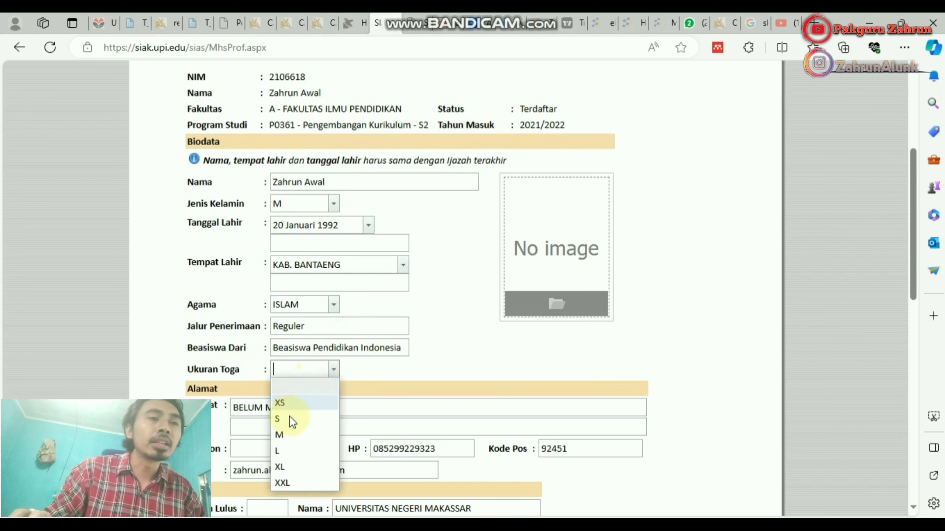
pyautogui.click(281, 452)
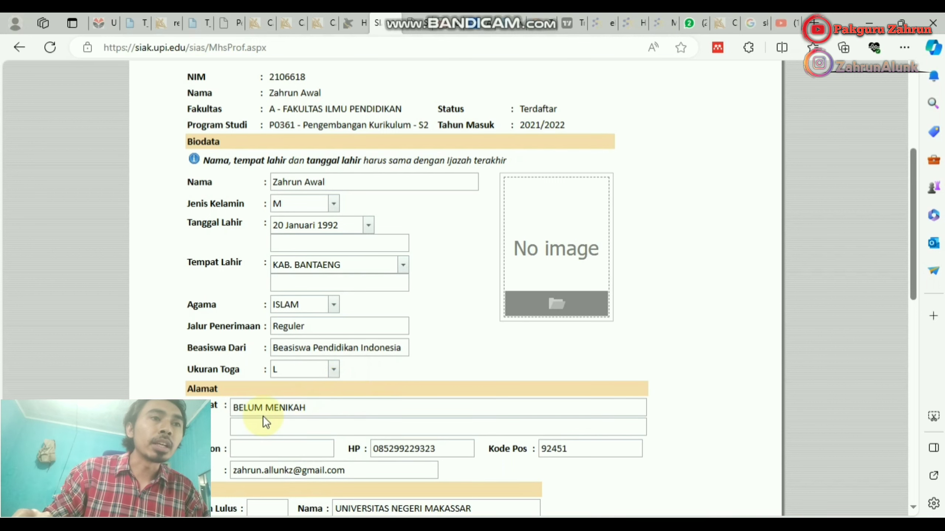
# Step: Fill the empty Telepon field in the Alamat section with the same number as the HP field
pyautogui.scroll(-2, 263, 416)
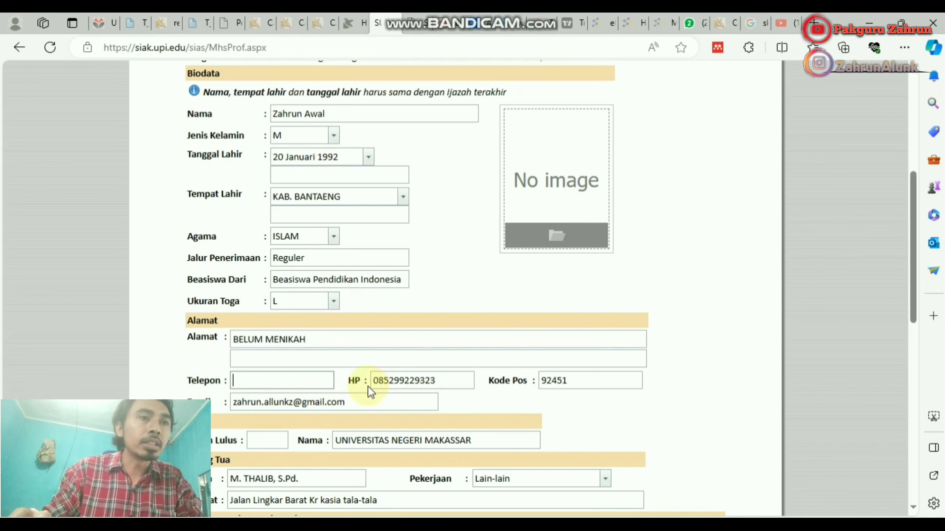
pyautogui.moveTo(373, 379); pyautogui.dragTo(442, 377)
pyautogui.hotkey('ctrl', 'c')
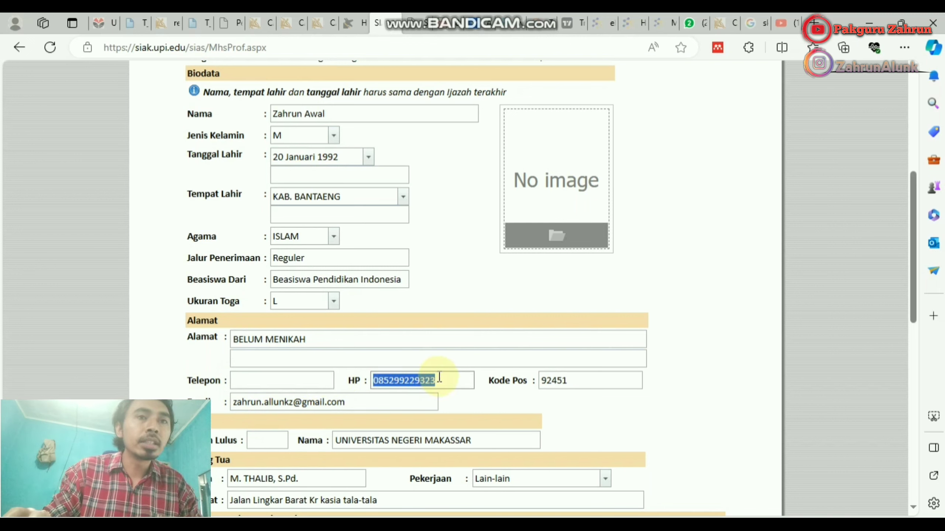
pyautogui.click(285, 376)
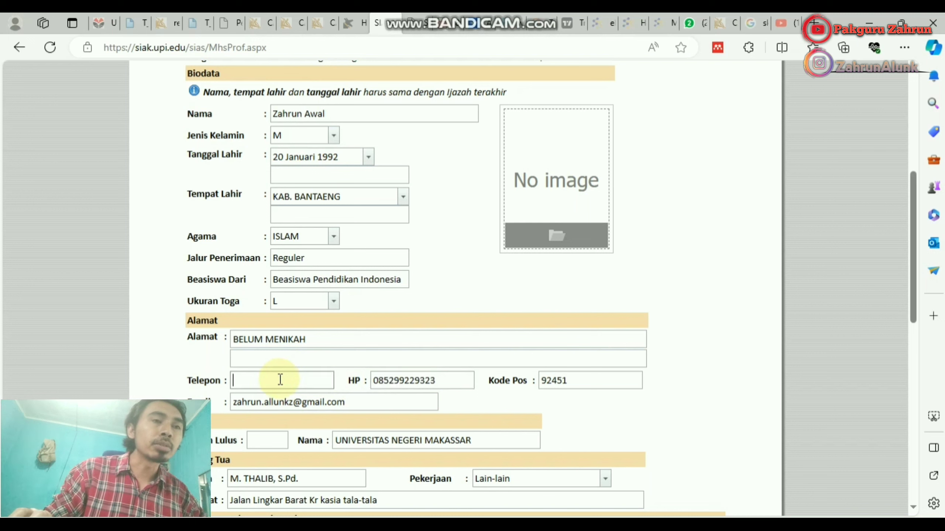
pyautogui.hotkey('ctrl', 'v')
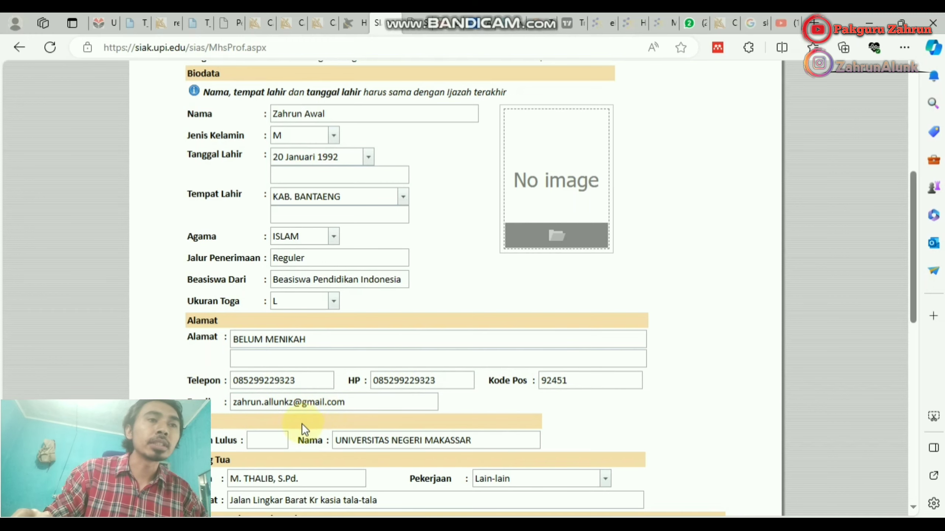
# Step: Enter 2016 as the Tahun Lulus under SLTA and set the Pekerjaan under Orang Tua to Pegawai Negeri Sipil
pyautogui.scroll(-2, 301, 424)
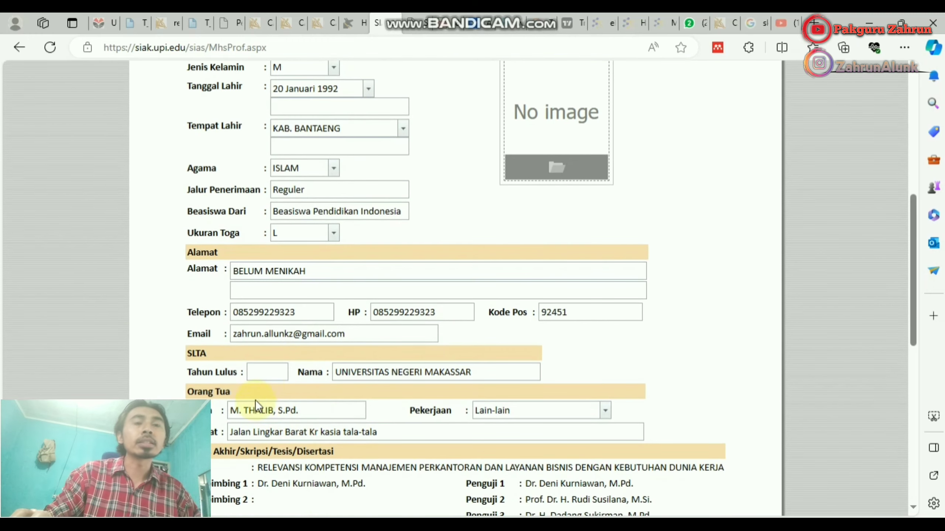
pyautogui.click(266, 372)
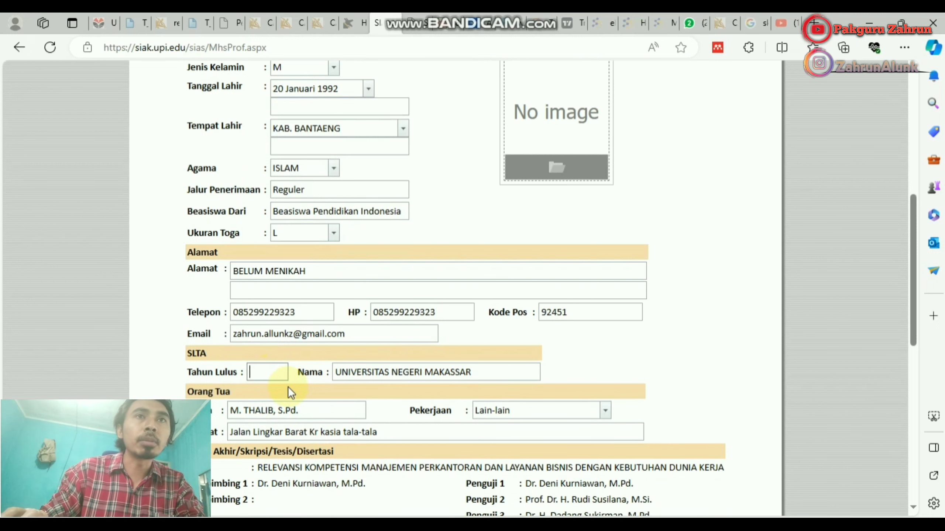
pyautogui.hotkey('ctrl', '9')
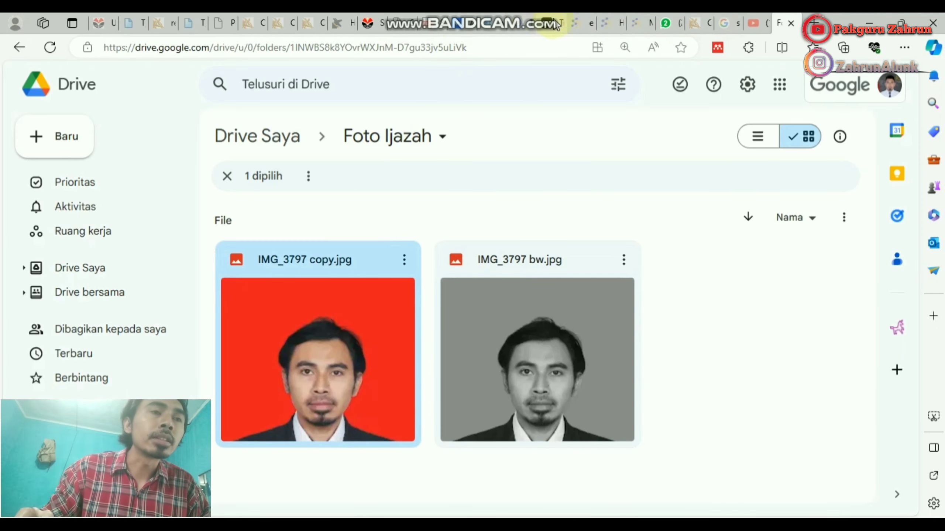
pyautogui.click(366, 15)
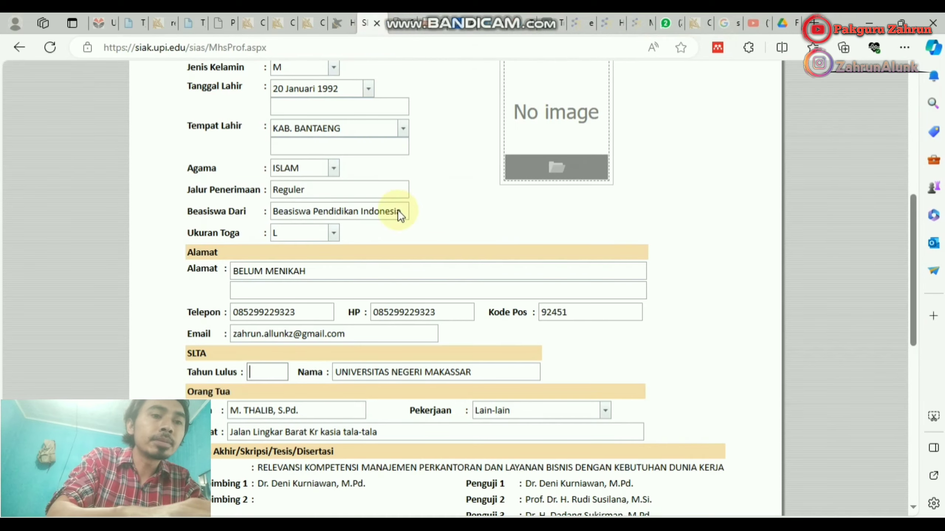
pyautogui.click(265, 372)
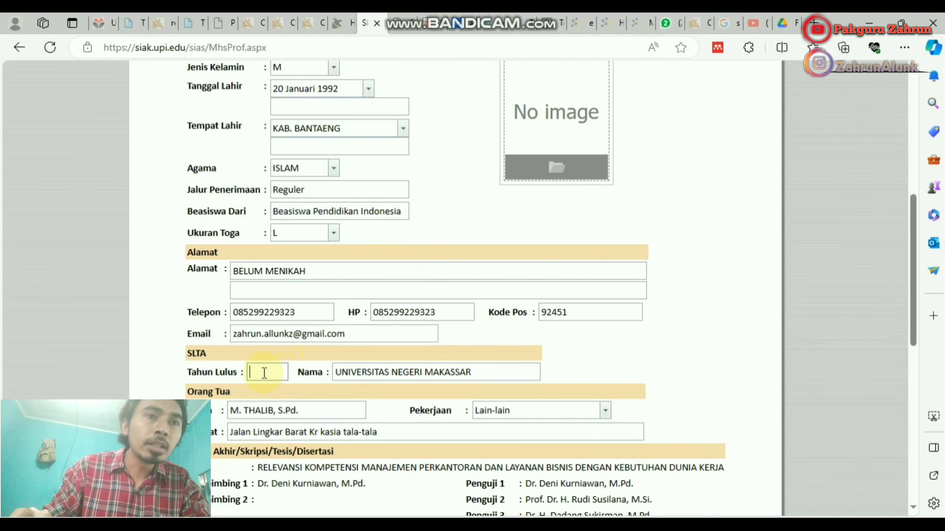
pyautogui.write('2016')
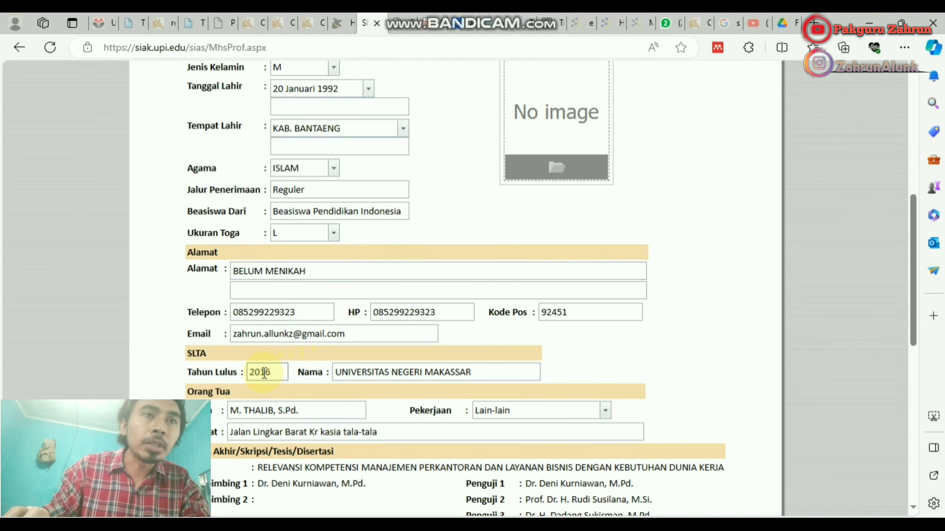
pyautogui.click(605, 411)
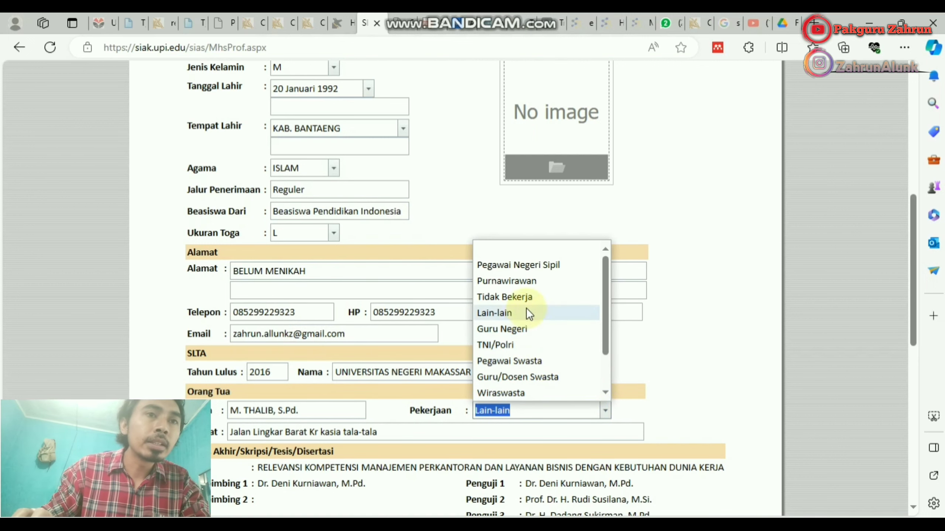
pyautogui.click(553, 265)
# Step: Switch to the thesis in Word and copy the full Indonesian abstract paragraph under the ABSTRAK heading, without the keyword line
pyautogui.scroll(-2, 496, 381)
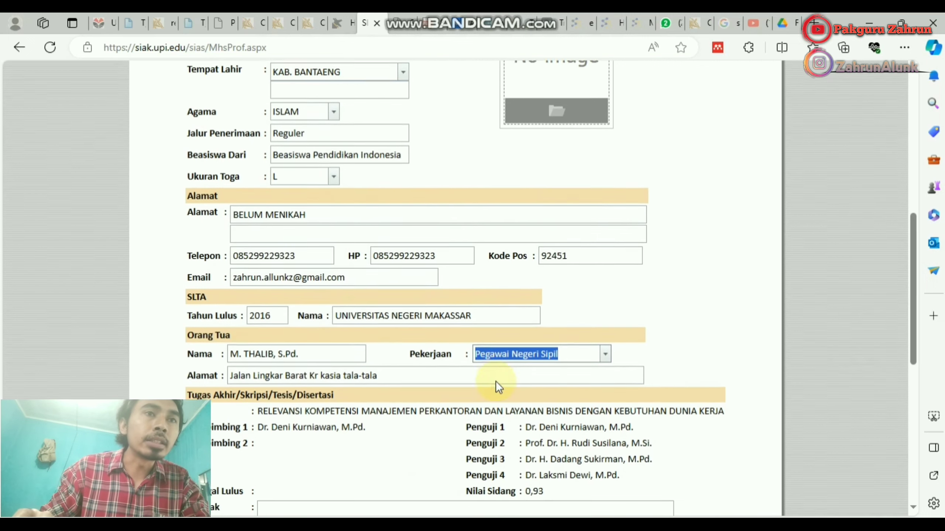
pyautogui.scroll(-4, 293, 383)
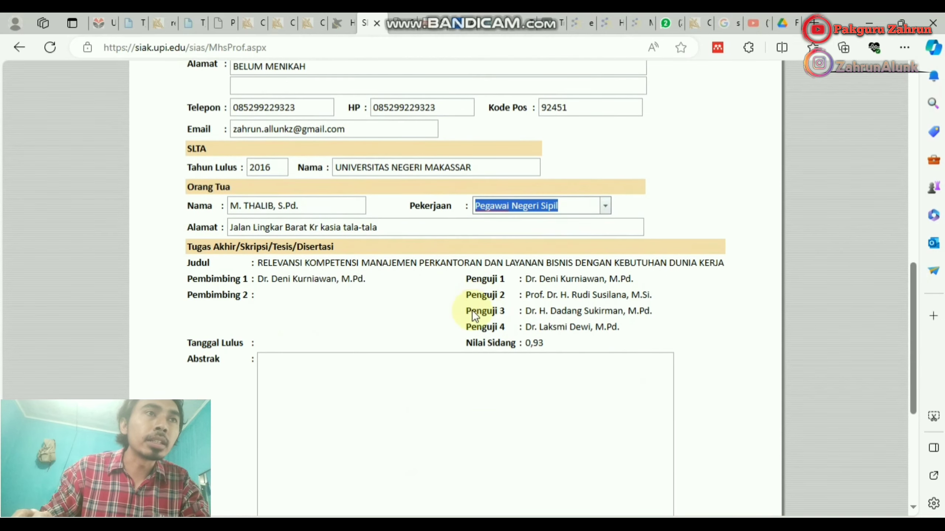
pyautogui.scroll(-2, 281, 358)
pyautogui.click(280, 299)
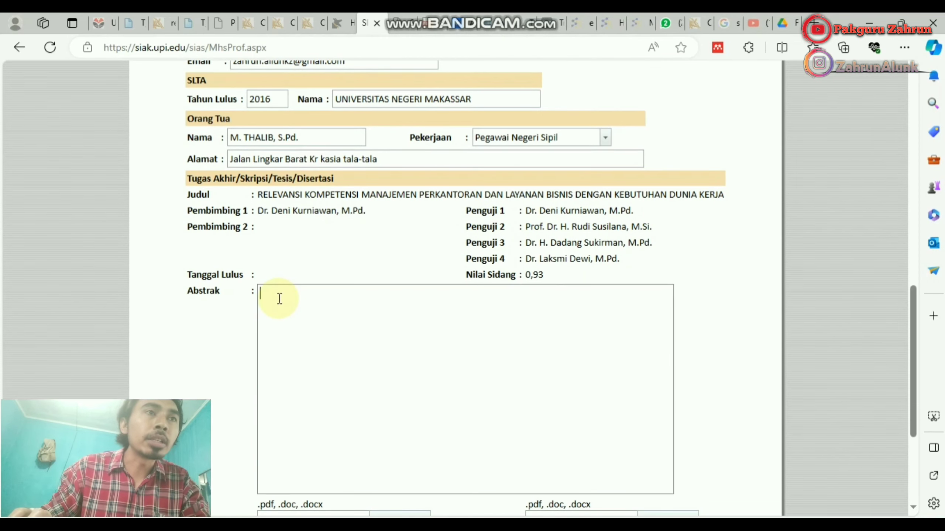
pyautogui.scroll(-6, 279, 299)
pyautogui.scroll(6, 279, 300)
pyautogui.scroll(-4, 279, 301)
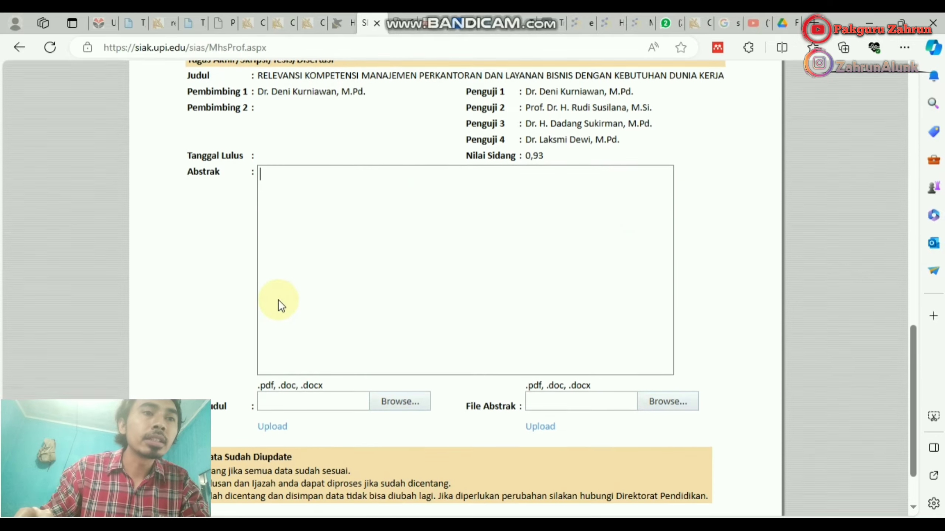
pyautogui.hotkey('alt', 'Tab')
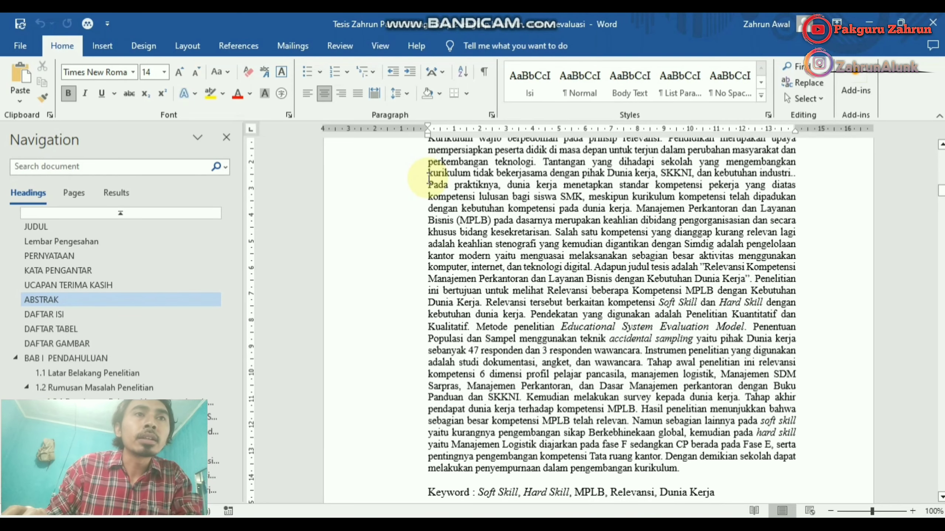
pyautogui.scroll(1, 429, 181)
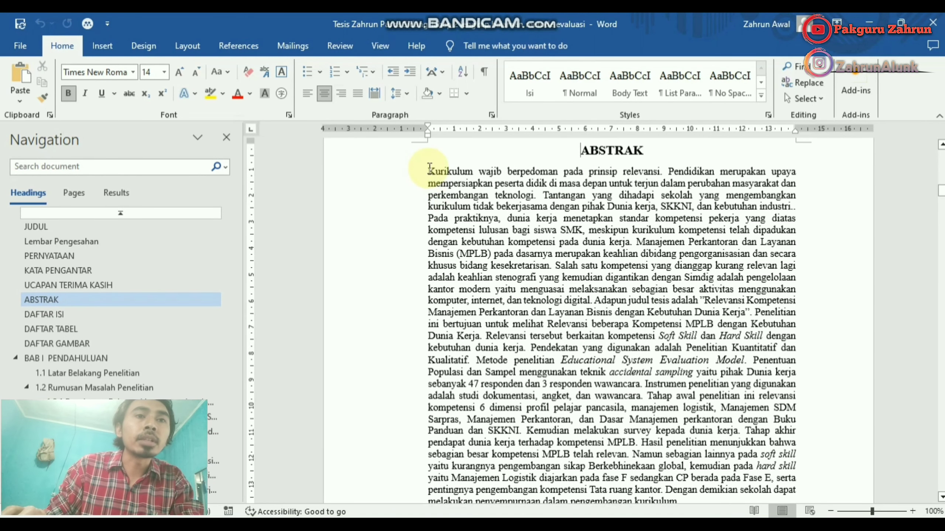
pyautogui.click(428, 171)
pyautogui.hotkey('shift', 'Down')
pyautogui.hotkey('shift', 'Down')
pyautogui.hotkey('shift', 'Down')
pyautogui.hotkey('shift', 'Down')
pyautogui.hotkey('shift', 'Down')
pyautogui.hotkey('shift', 'Down')
pyautogui.hotkey('shift', 'Down')
pyautogui.hotkey('shift', 'Down')
pyautogui.hotkey('shift', 'Down')
pyautogui.hotkey('shift', 'Down')
pyautogui.hotkey('shift', 'Down')
pyautogui.hotkey('shift', 'Down')
pyautogui.hotkey('shift', 'Down')
pyautogui.hotkey('shift', 'Down')
pyautogui.hotkey('shift', 'Down')
pyautogui.hotkey('shift', 'Down')
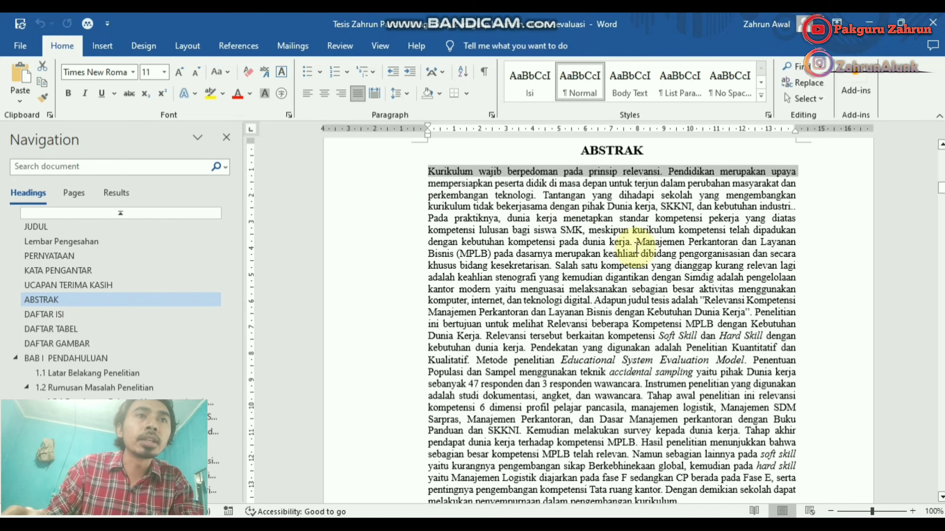
pyautogui.scroll(-1, 635, 247)
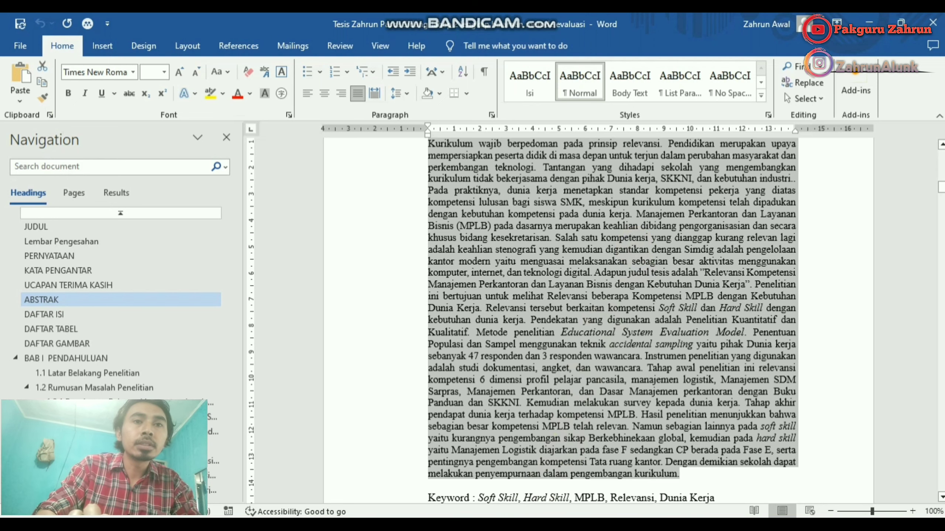
# Step: Return to the graduate profile in the browser and paste the copied Indonesian abstract into the Abstrak field
pyautogui.hotkey('alt', 'Tab')
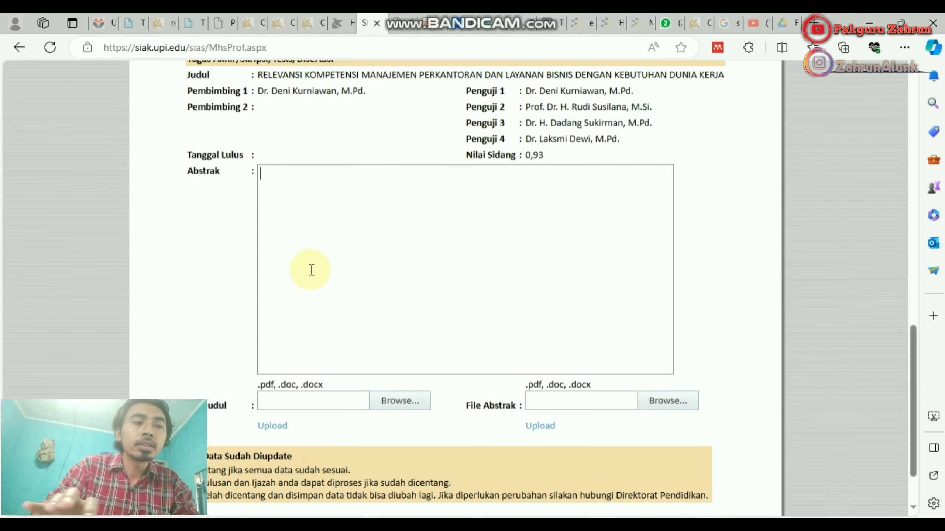
pyautogui.click(321, 188)
pyautogui.hotkey('ctrl', 'v')
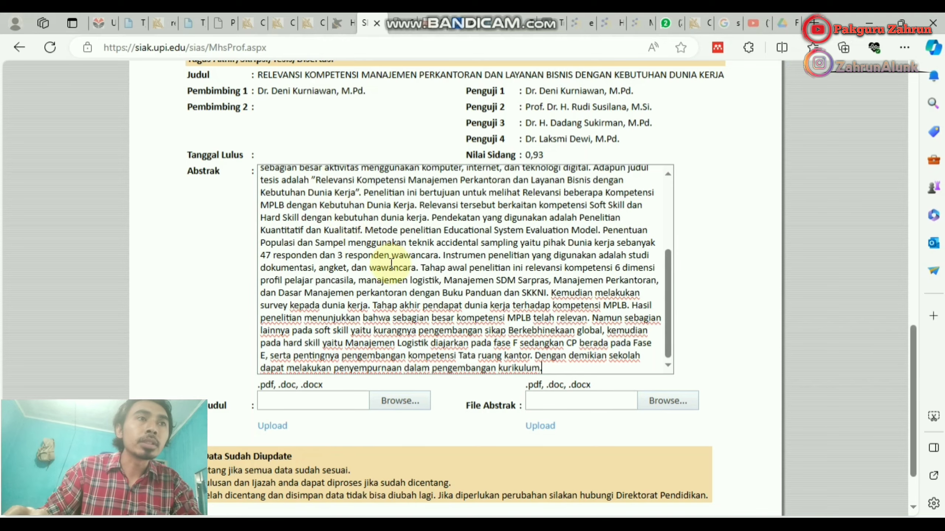
pyautogui.scroll(-2, 391, 263)
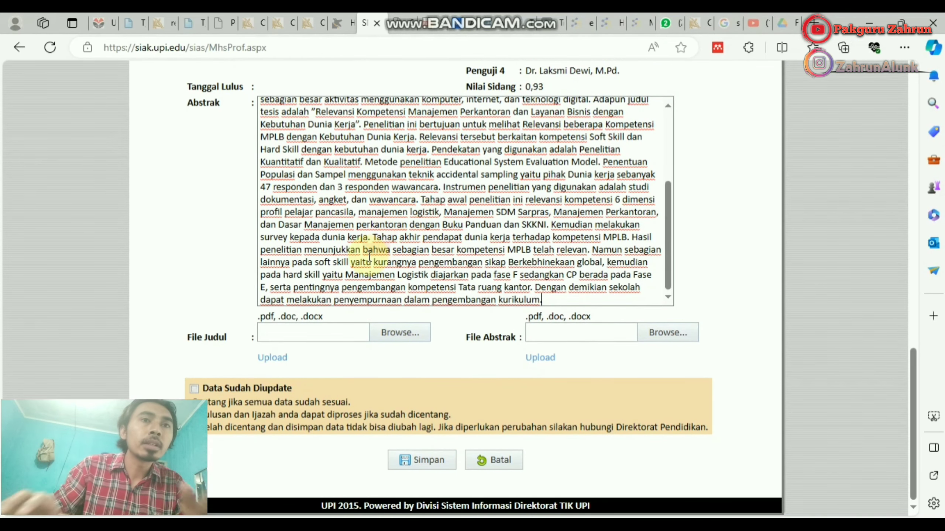
pyautogui.click(275, 332)
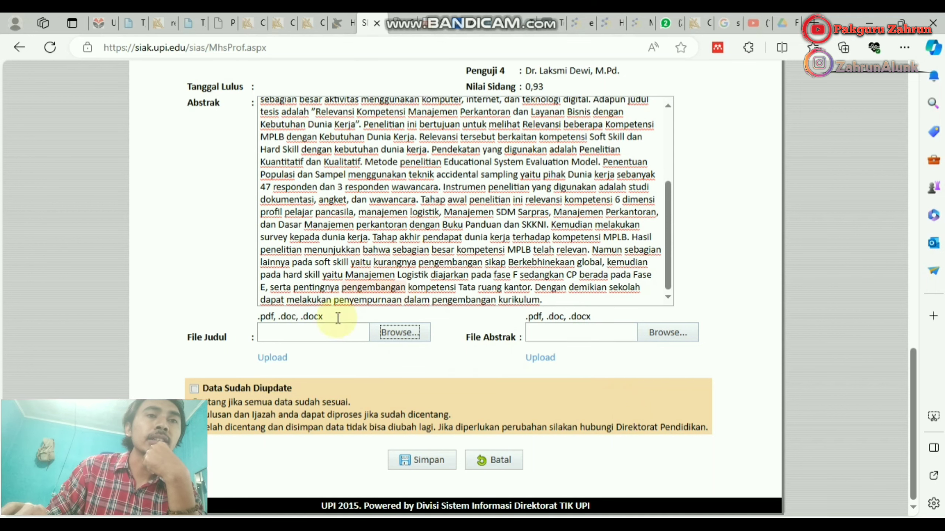
# Step: Copy the Indonesian Keyword line from the Word thesis and add it below the abstract in the Abstrak field, separated by a blank line
pyautogui.scroll(3, 369, 320)
pyautogui.click(573, 436)
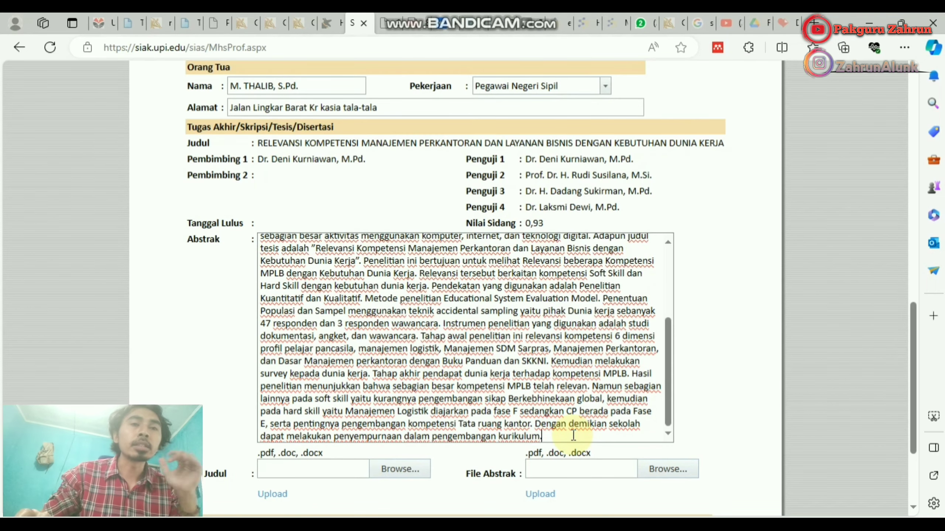
pyautogui.press('Return')
pyautogui.press('Return')
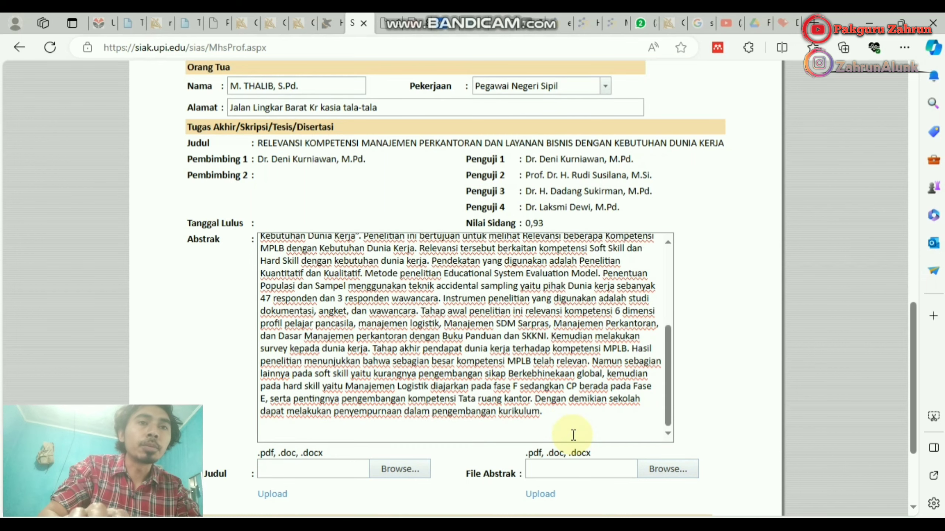
pyautogui.hotkey('alt', 'Tab')
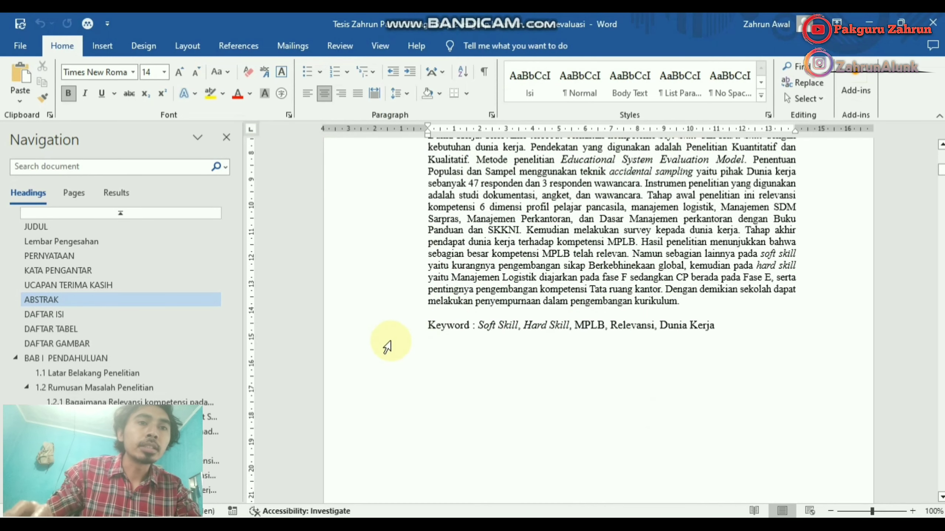
pyautogui.moveTo(427, 326); pyautogui.dragTo(718, 323)
pyautogui.hotkey('ctrl', 'c')
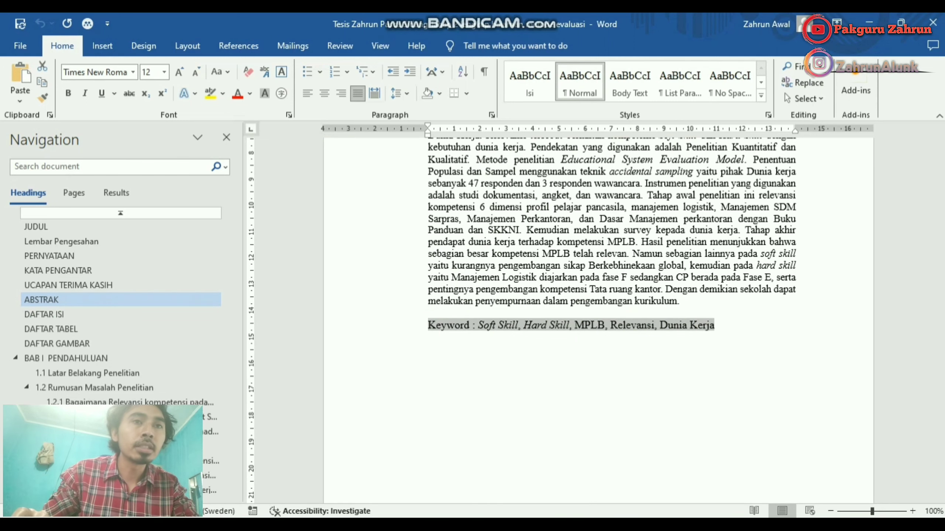
pyautogui.hotkey('alt', 'Tab')
pyautogui.hotkey('ctrl', 'v')
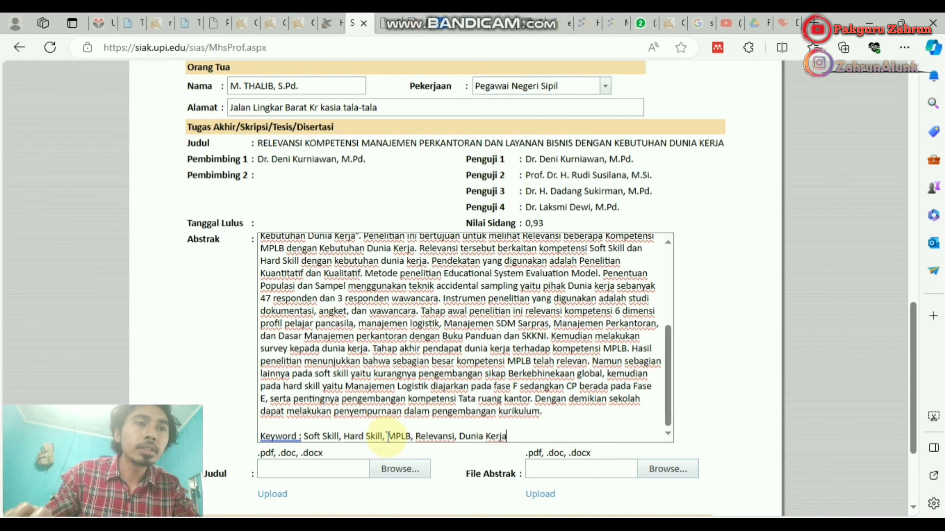
# Step: Copy the English abstract with its keywords from the Word thesis, add it below the Indonesian keywords in the Abstrak field, and review the text
pyautogui.press('Return')
pyautogui.press('Return')
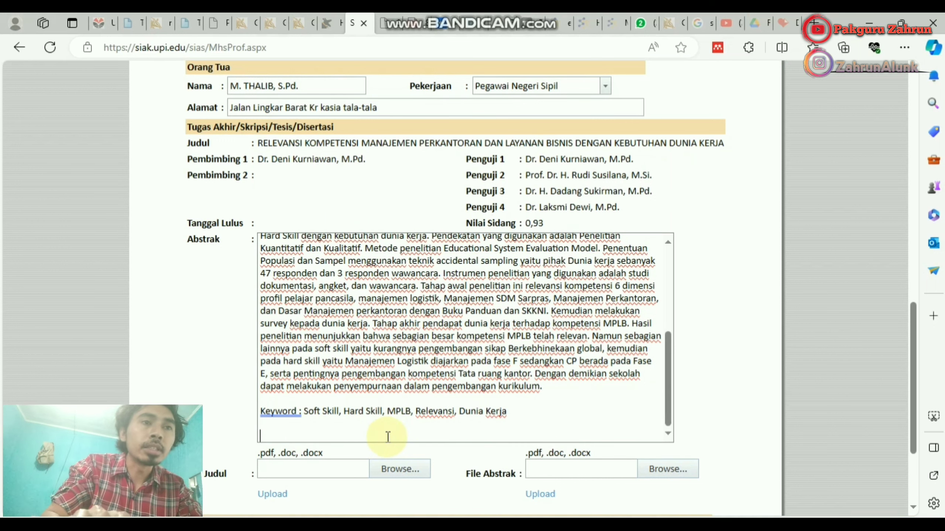
pyautogui.hotkey('alt', 'Tab')
pyautogui.scroll(-5, 531, 325)
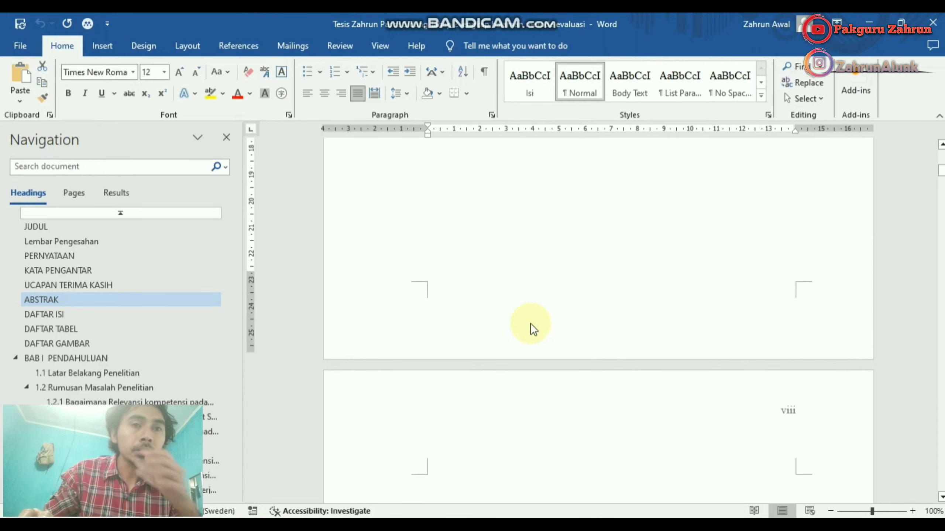
pyautogui.scroll(-5, 530, 323)
pyautogui.moveTo(427, 213); pyautogui.dragTo(747, 380)
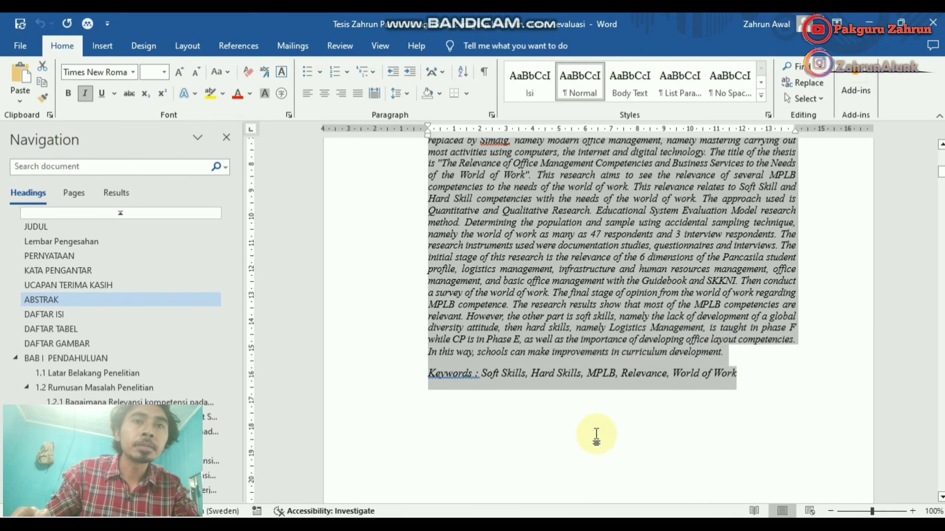
pyautogui.hotkey('alt', 'Tab')
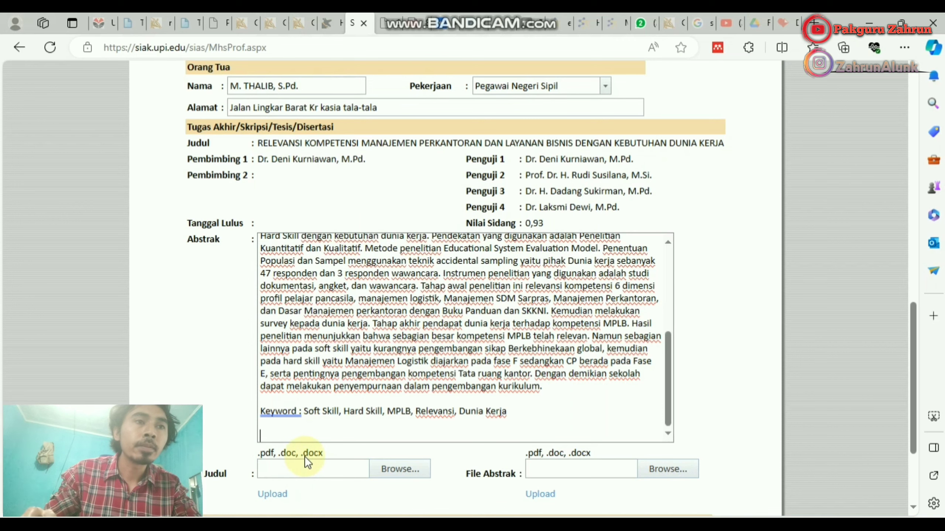
pyautogui.hotkey('ctrl', 'v')
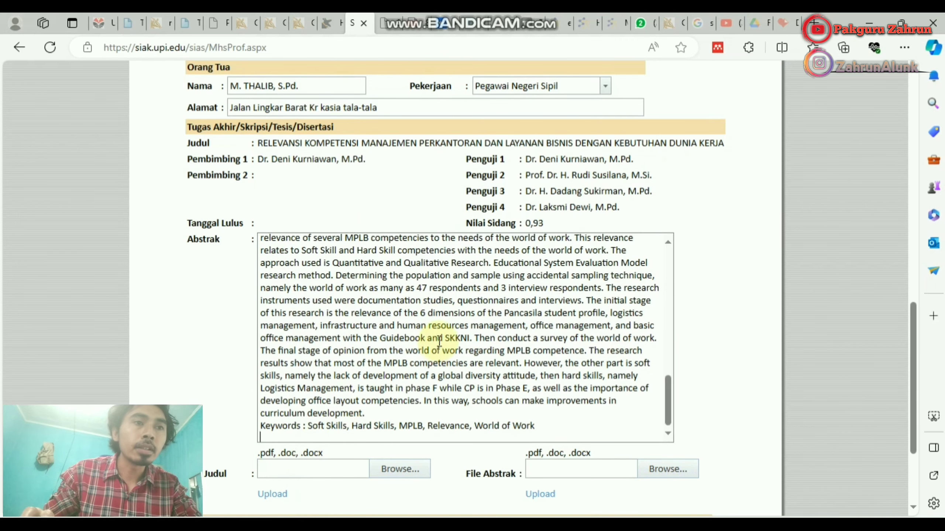
pyautogui.scroll(10, 439, 341)
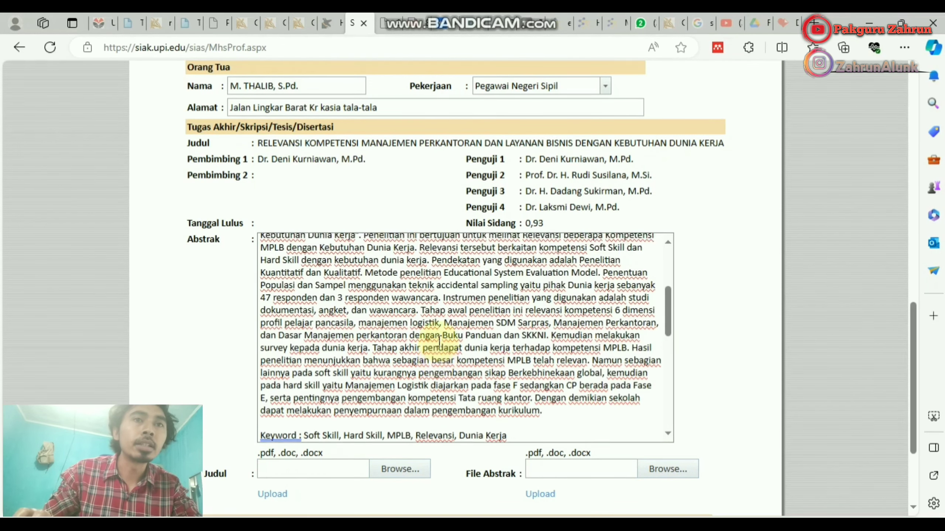
pyautogui.scroll(4, 439, 342)
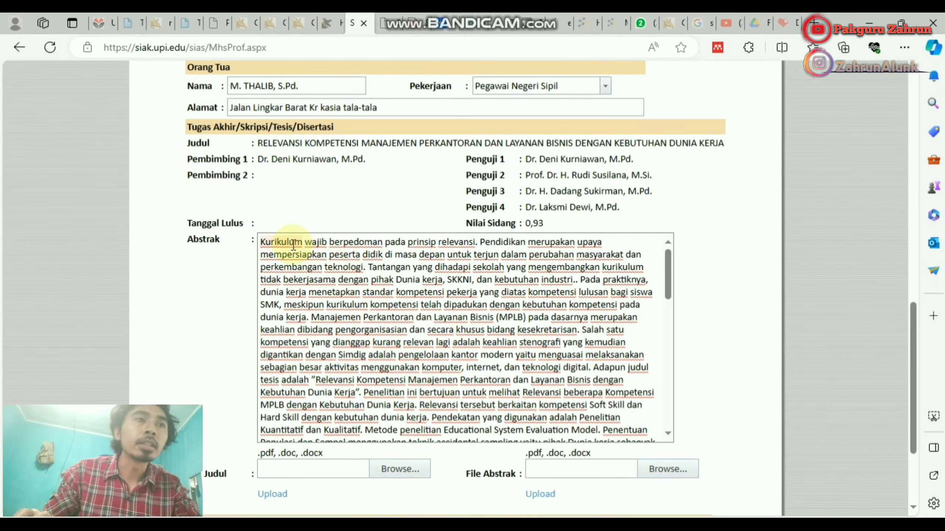
# Step: Review the combined abstract text in the Abstrak field and insert a blank line between the English abstract and its Keywords line
pyautogui.scroll(-10, 327, 272)
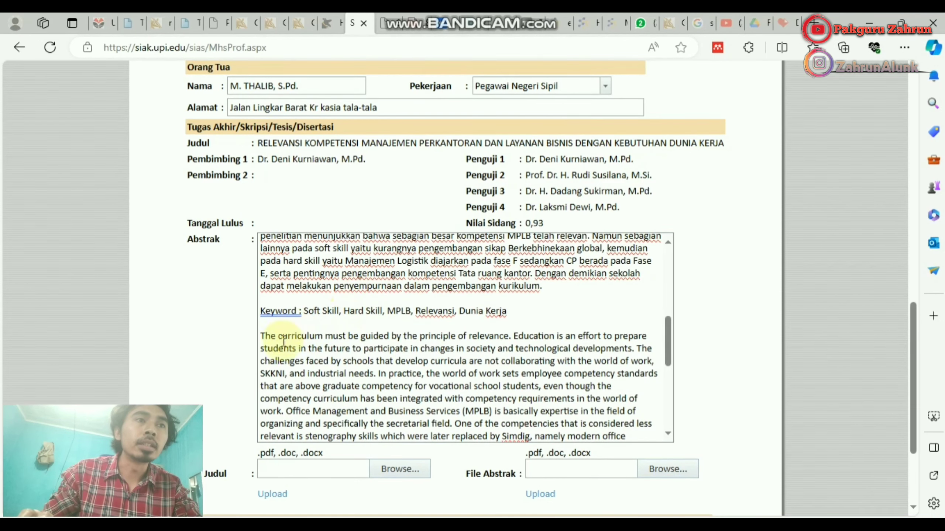
pyautogui.scroll(-8, 284, 341)
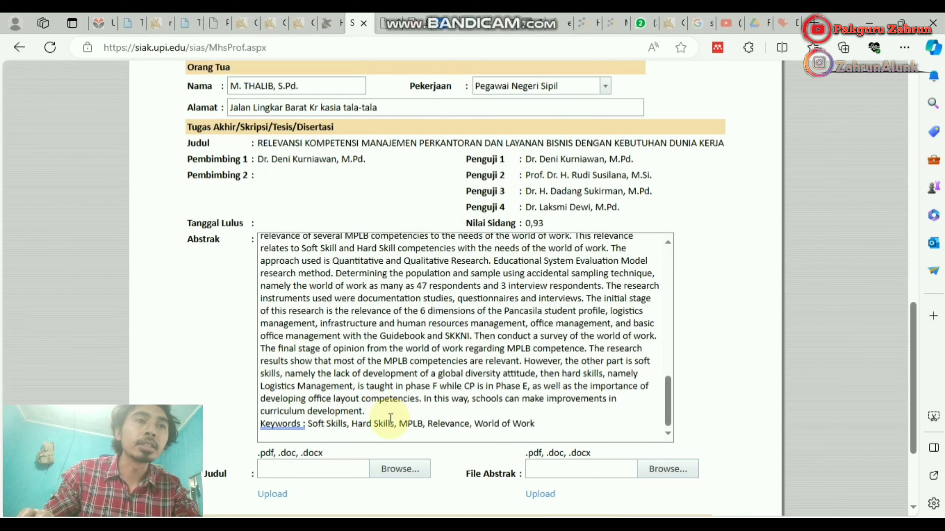
pyautogui.click(420, 401)
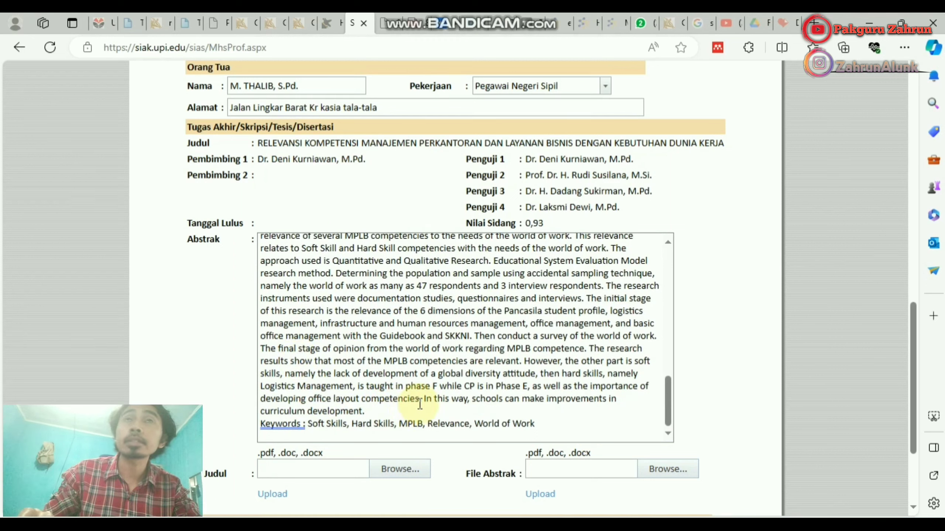
pyautogui.press('Down')
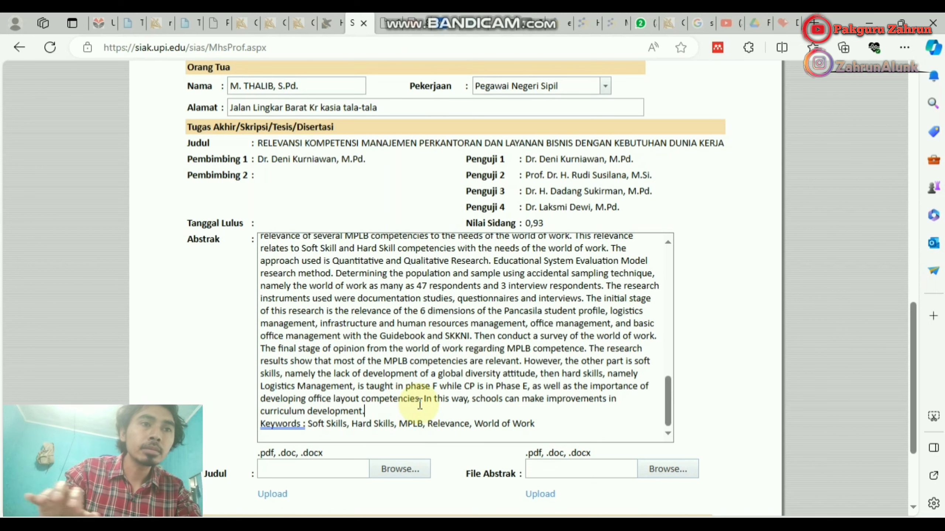
pyautogui.press('Return')
# Step: Open the file selection for File Judul, and check both pages of the thesis title PDF from File Explorer's recent files
pyautogui.scroll(-4, 419, 403)
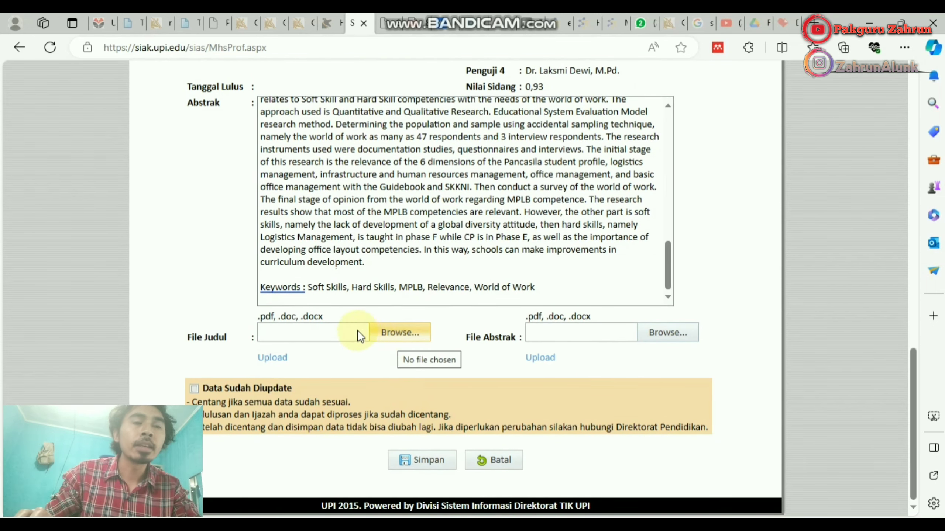
pyautogui.click(402, 338)
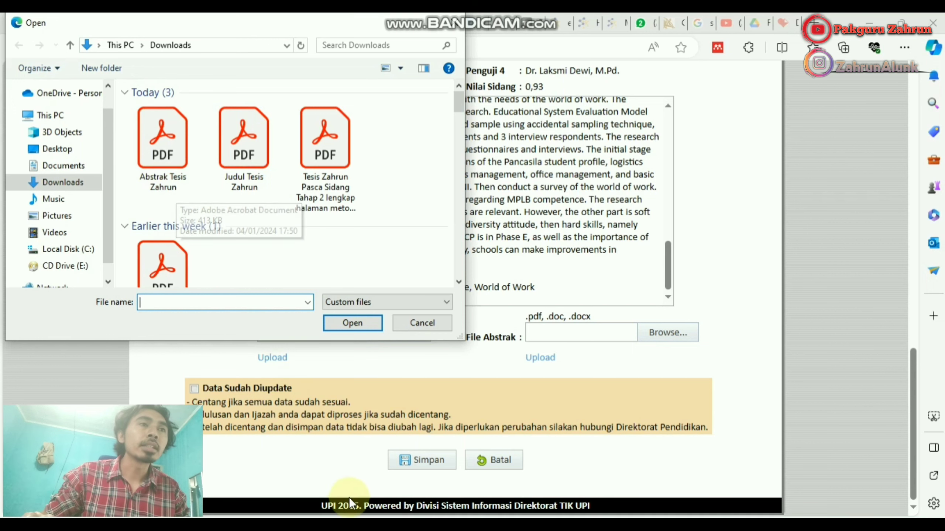
pyautogui.press('super+e')
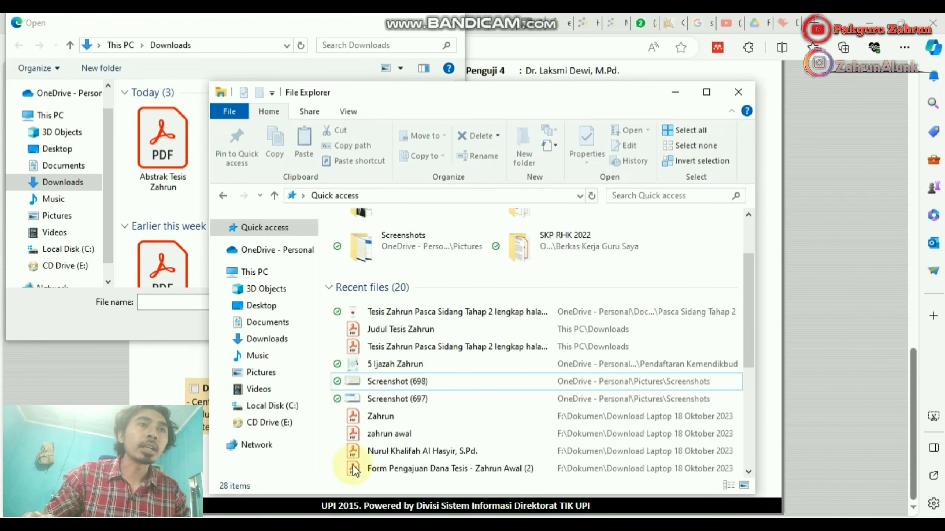
pyautogui.click(411, 331)
pyautogui.doubleClick(412, 330)
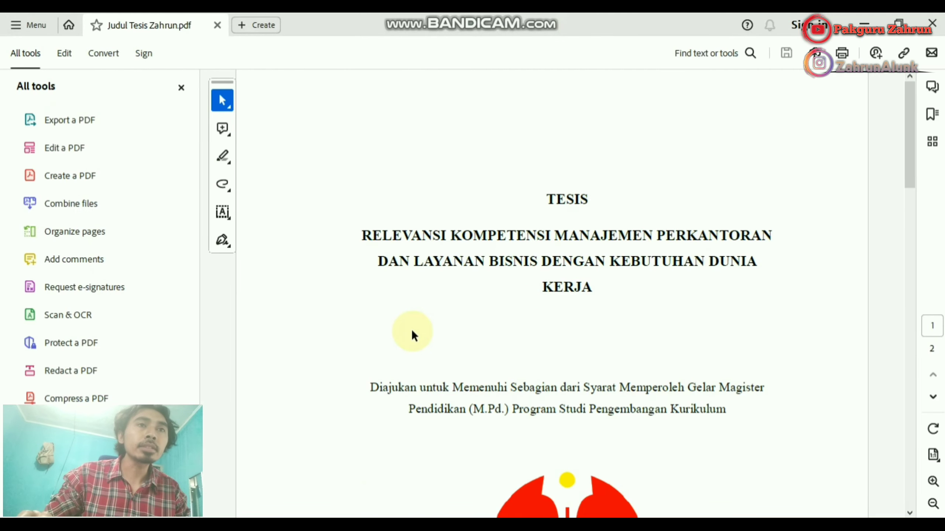
pyautogui.scroll(-3, 413, 333)
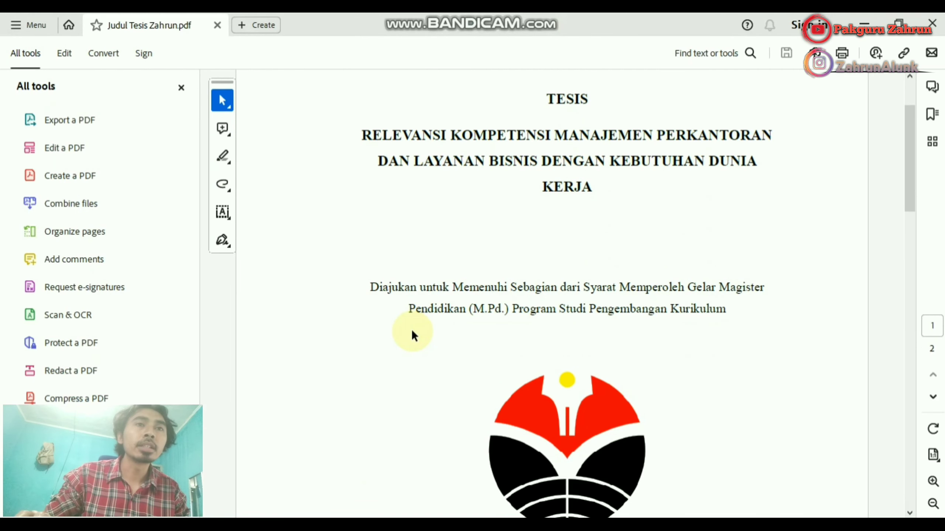
pyautogui.scroll(-2, 598, 300)
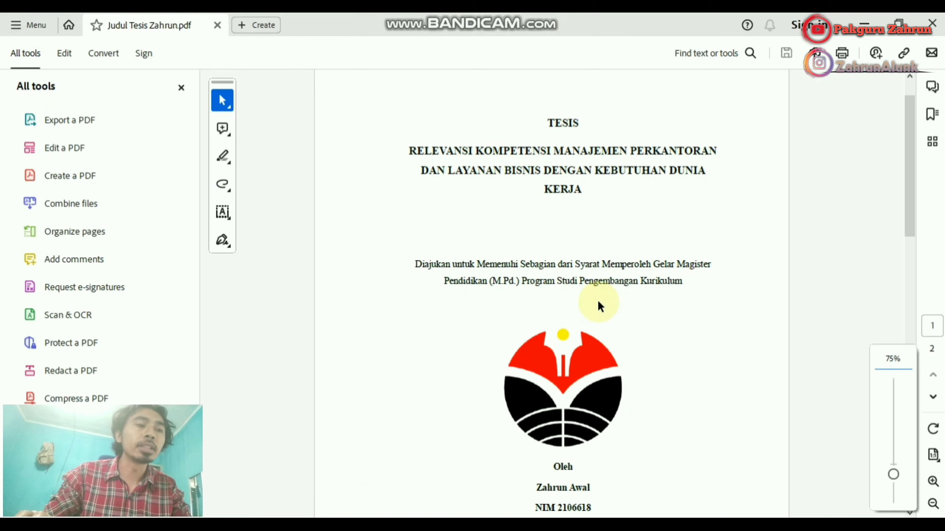
pyautogui.scroll(-1, 598, 300)
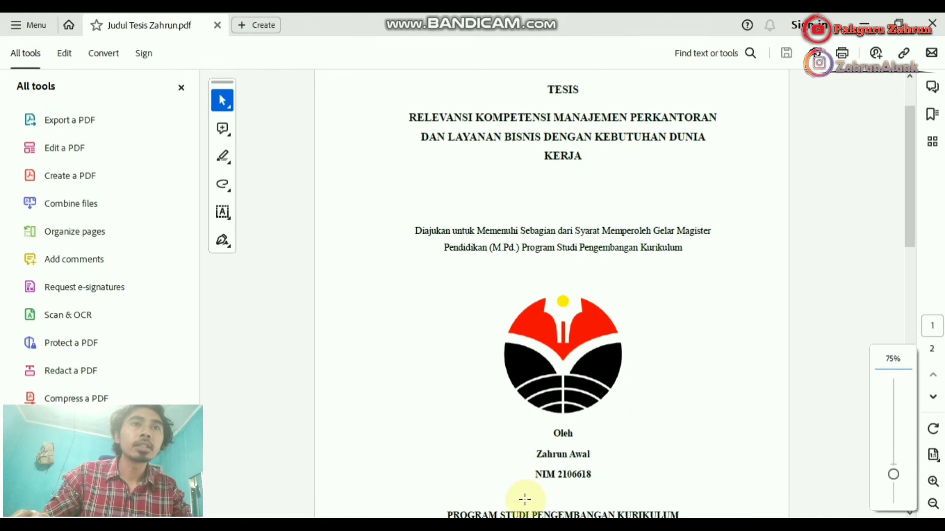
pyautogui.scroll(-5, 601, 433)
pyautogui.scroll(-9, 603, 434)
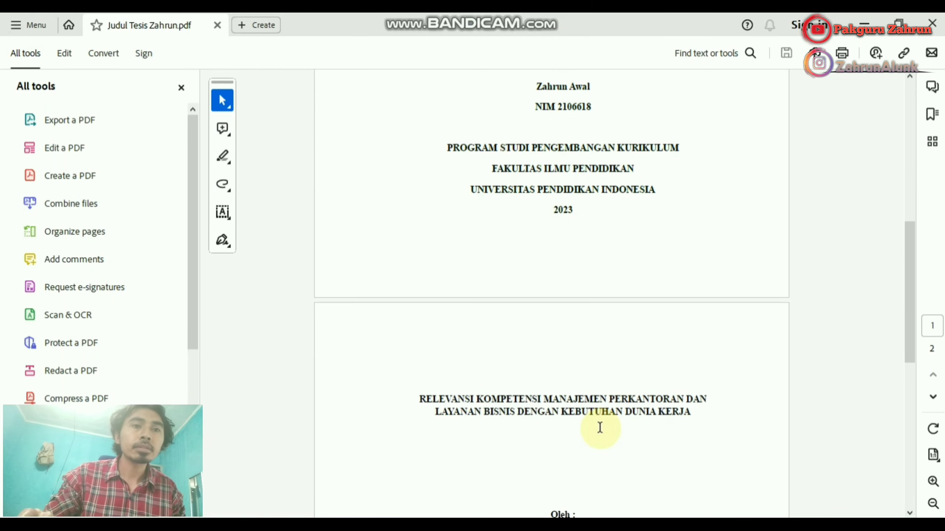
pyautogui.scroll(-1, 601, 431)
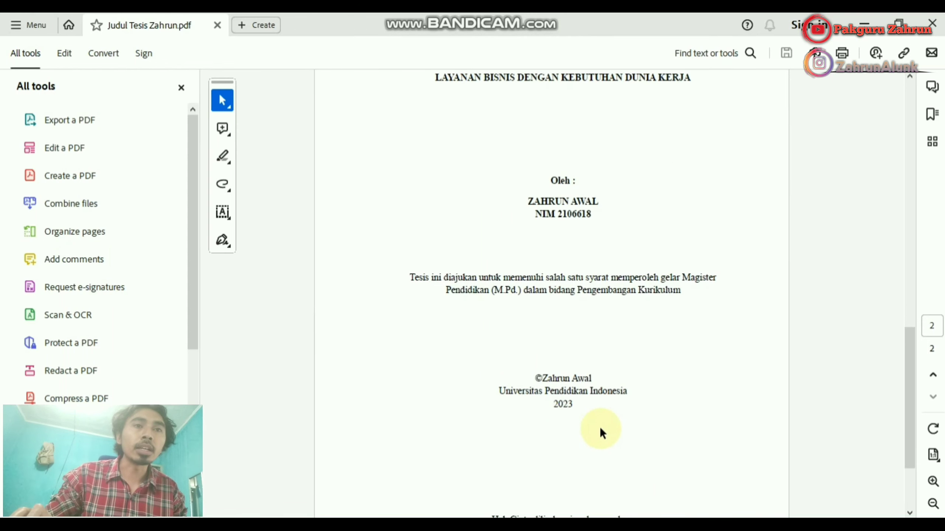
# Step: Open the thesis abstract PDF from the Downloads folder in File Explorer and check its Indonesian and English abstract pages
pyautogui.click(395, 511)
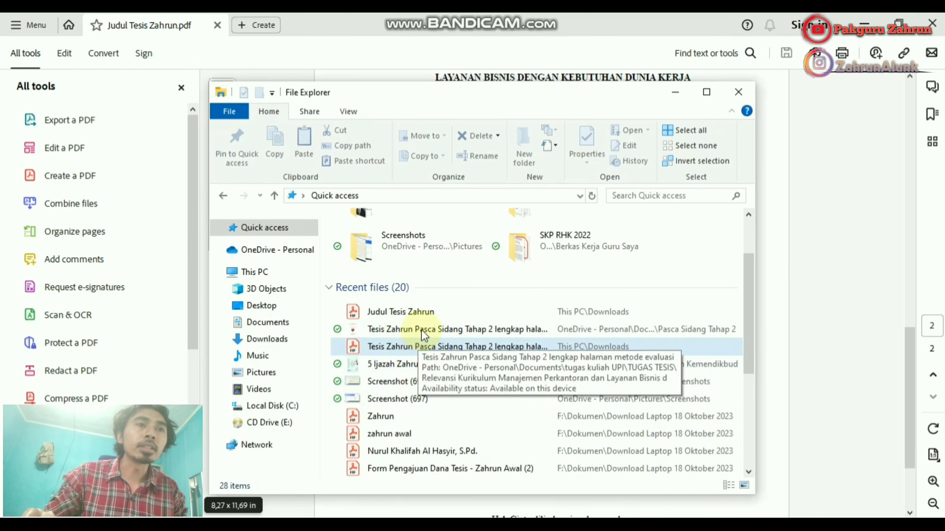
pyautogui.scroll(2, 426, 320)
pyautogui.scroll(-1, 394, 415)
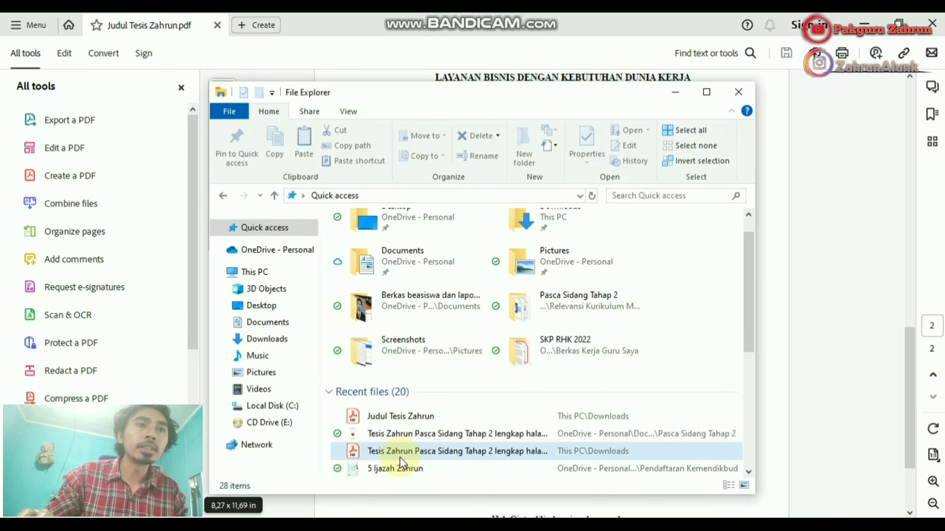
pyautogui.scroll(-2, 400, 457)
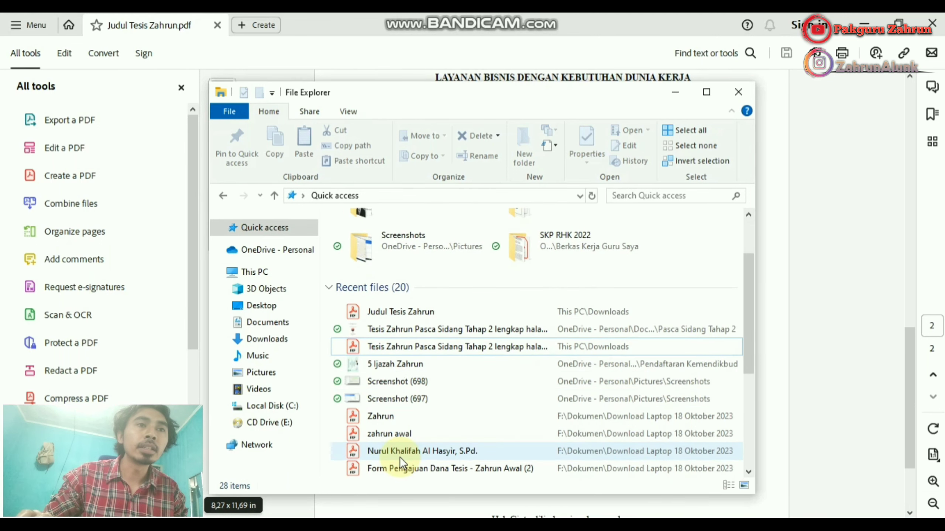
pyautogui.click(274, 342)
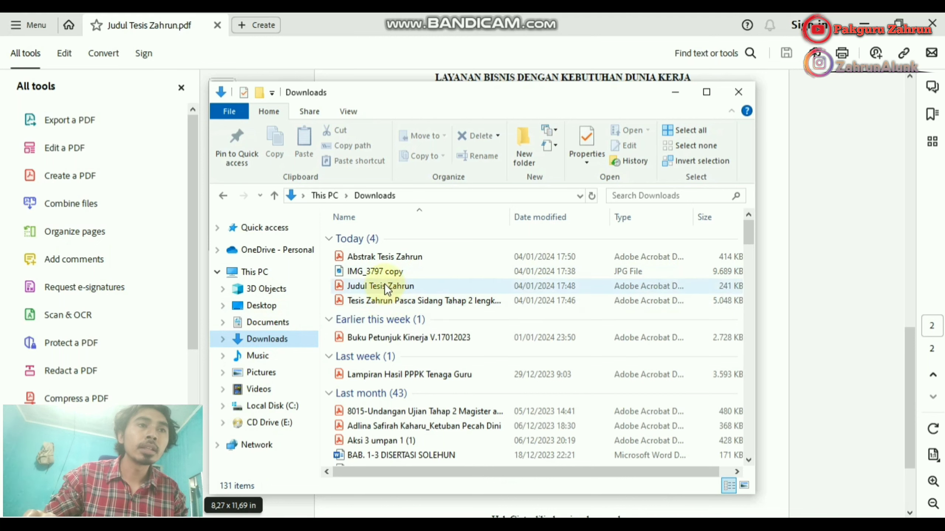
pyautogui.click(397, 258)
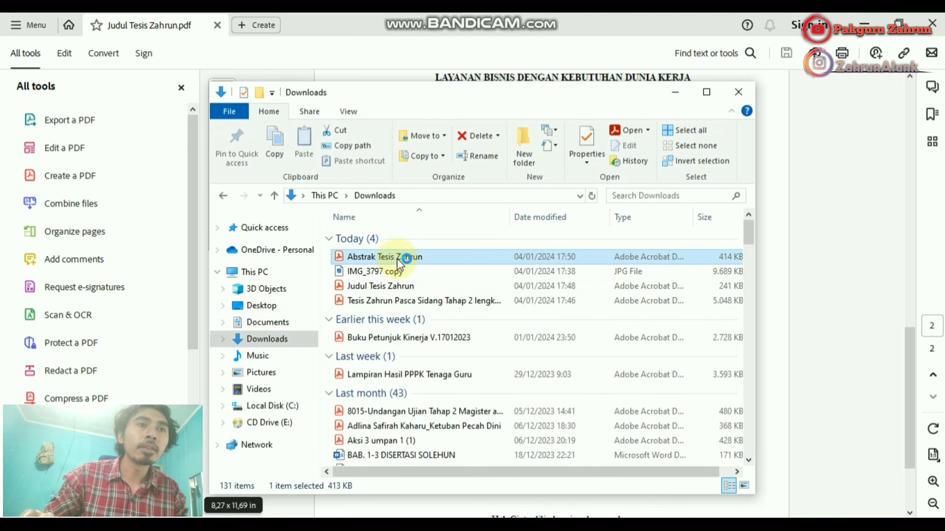
pyautogui.doubleClick(397, 259)
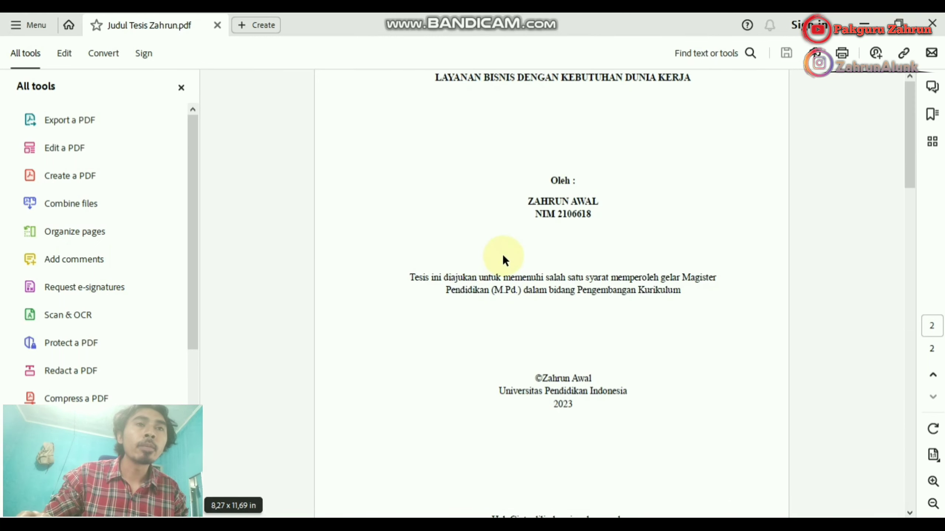
pyautogui.scroll(-3, 502, 254)
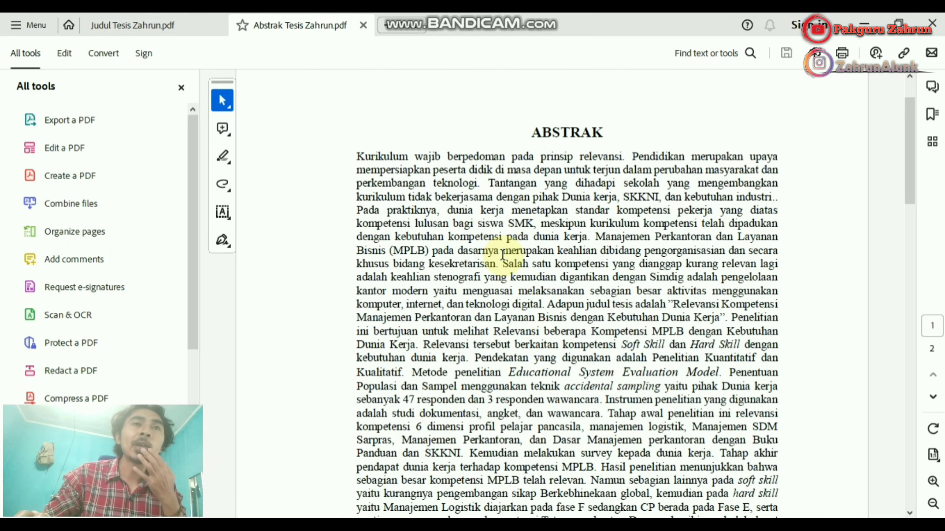
pyautogui.scroll(-6, 502, 254)
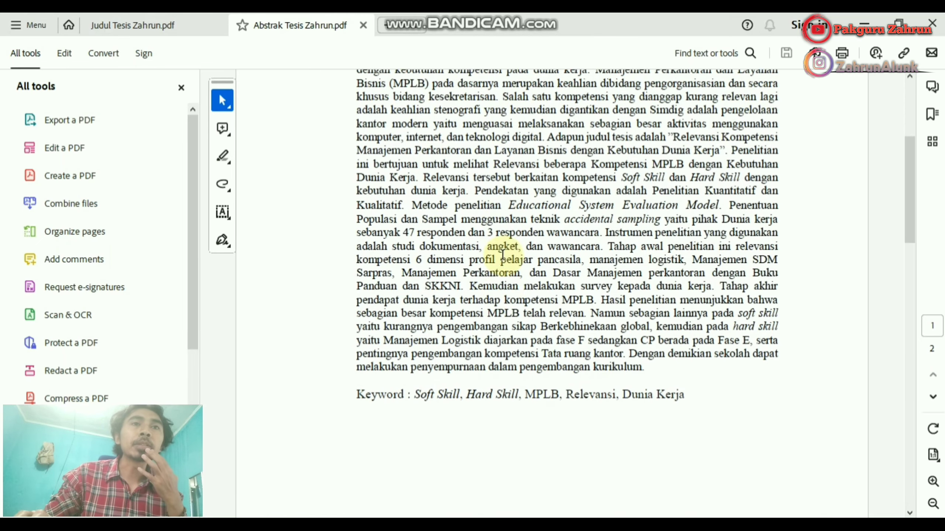
pyautogui.scroll(-20, 502, 254)
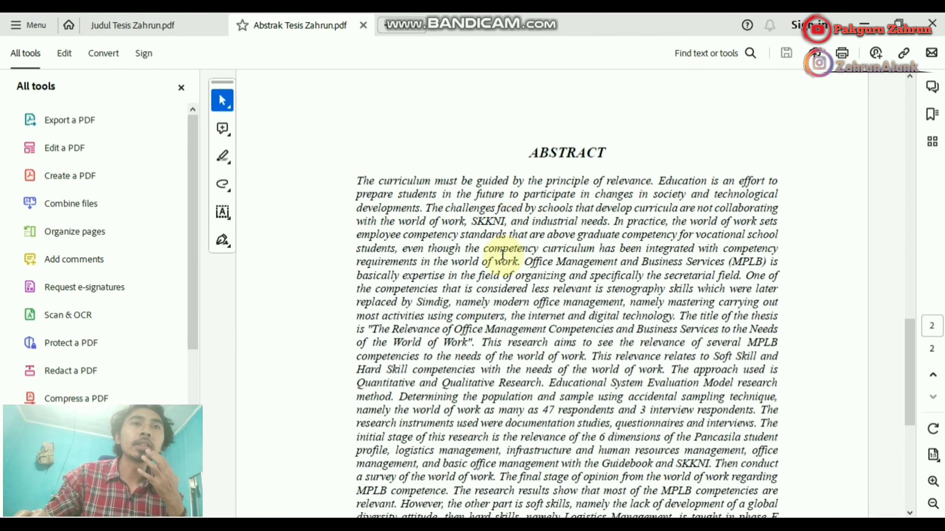
pyautogui.scroll(-3, 502, 254)
pyautogui.scroll(5, 502, 254)
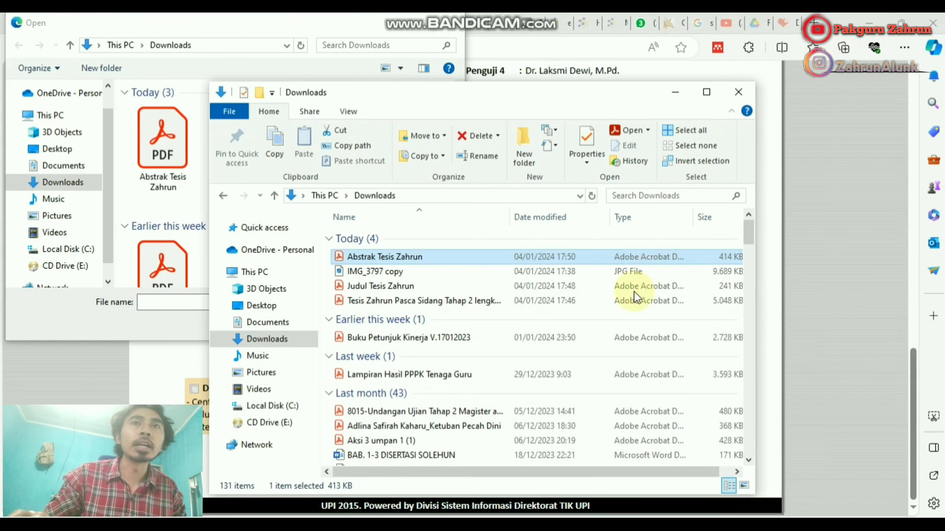
# Step: Return to the browser's file selection and choose the thesis title PDF for File Judul and the thesis abstract PDF for File Abstrak
pyautogui.click(154, 384)
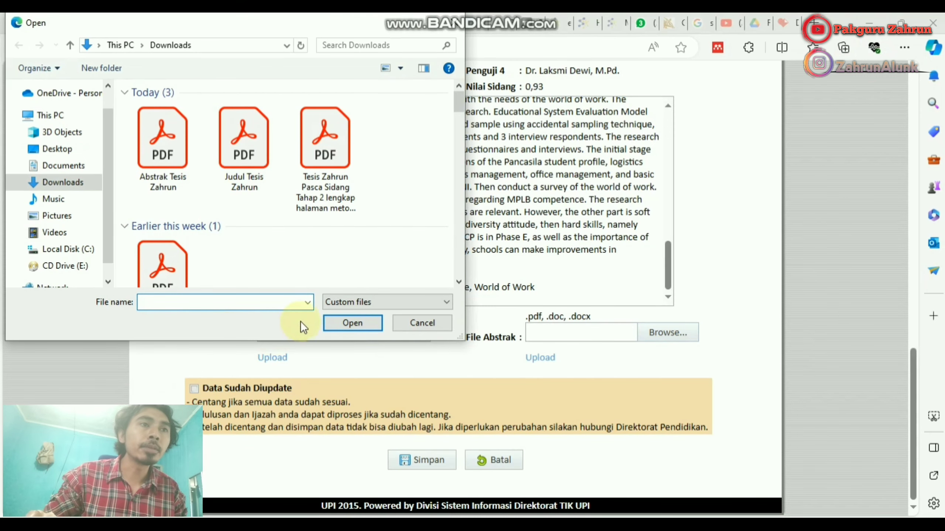
pyautogui.click(245, 157)
pyautogui.click(346, 327)
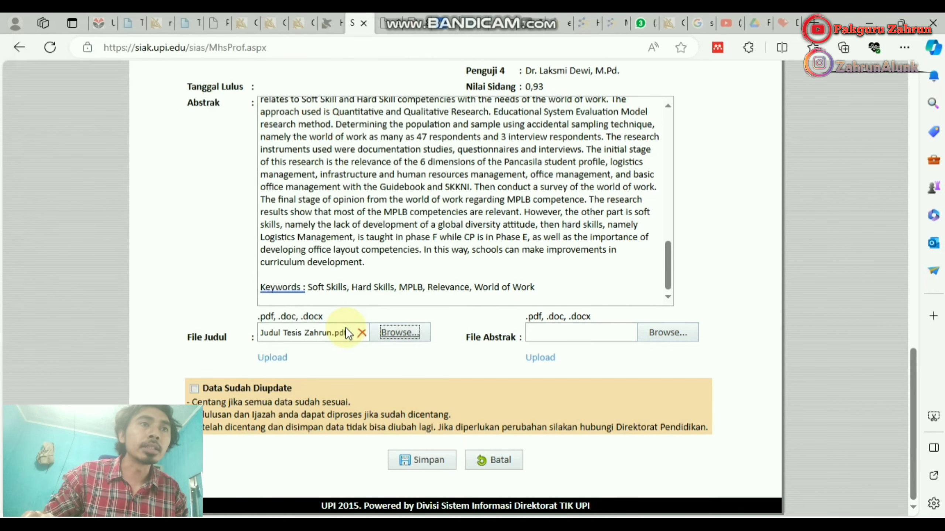
pyautogui.click(670, 334)
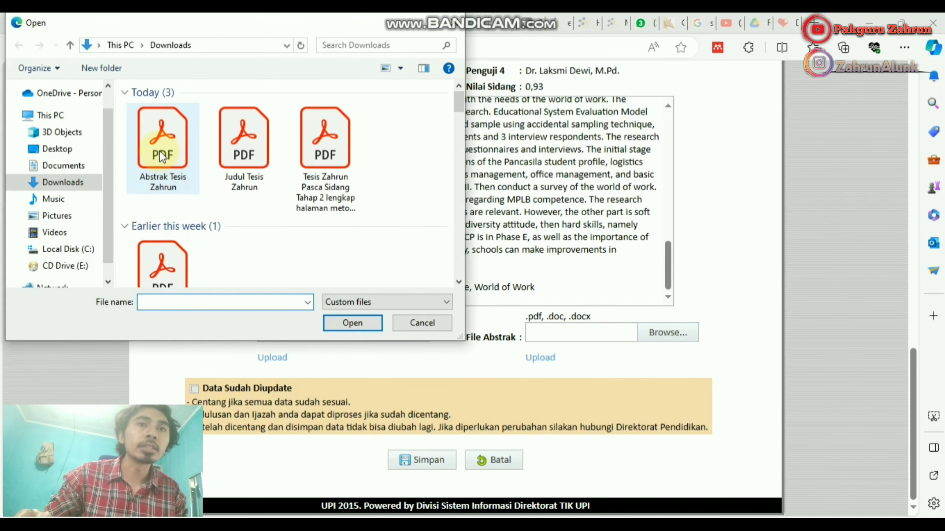
pyautogui.click(149, 148)
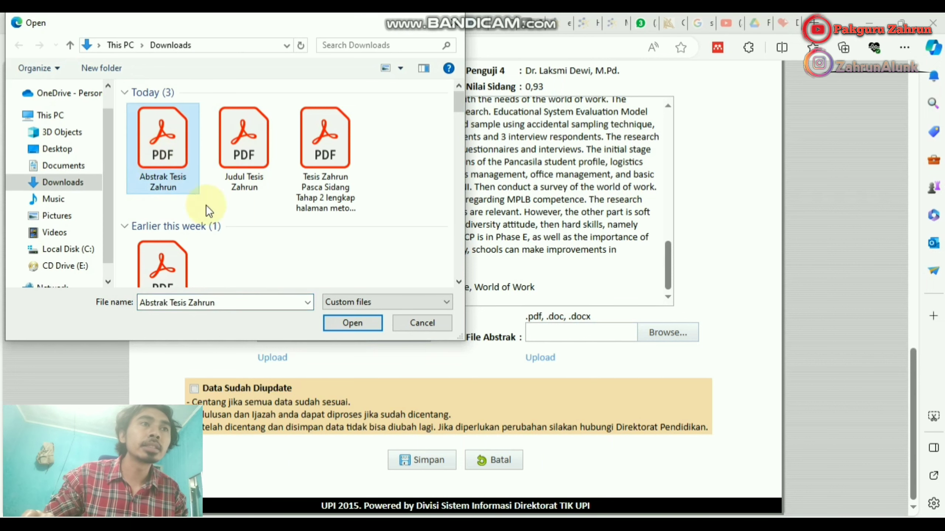
pyautogui.click(352, 322)
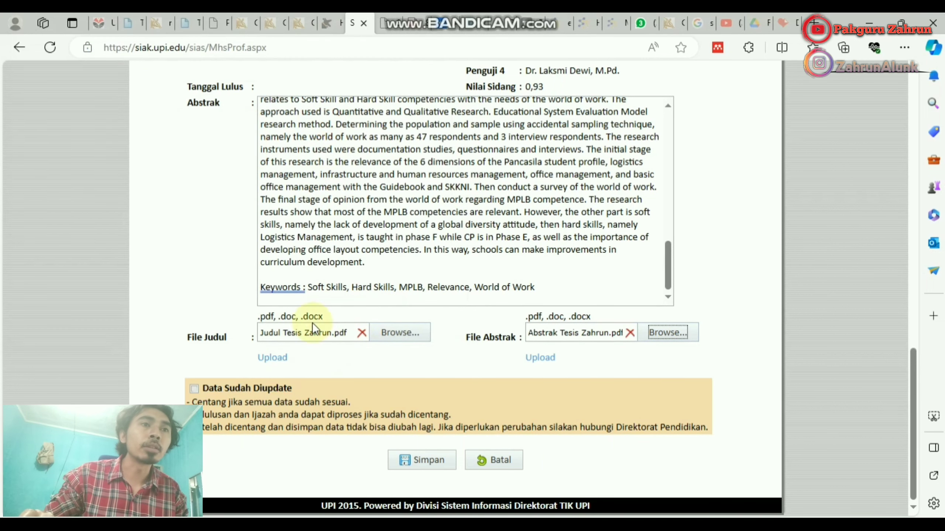
# Step: Upload the chosen title file under File Judul and the chosen abstract file under File Abstrak
pyautogui.click(270, 358)
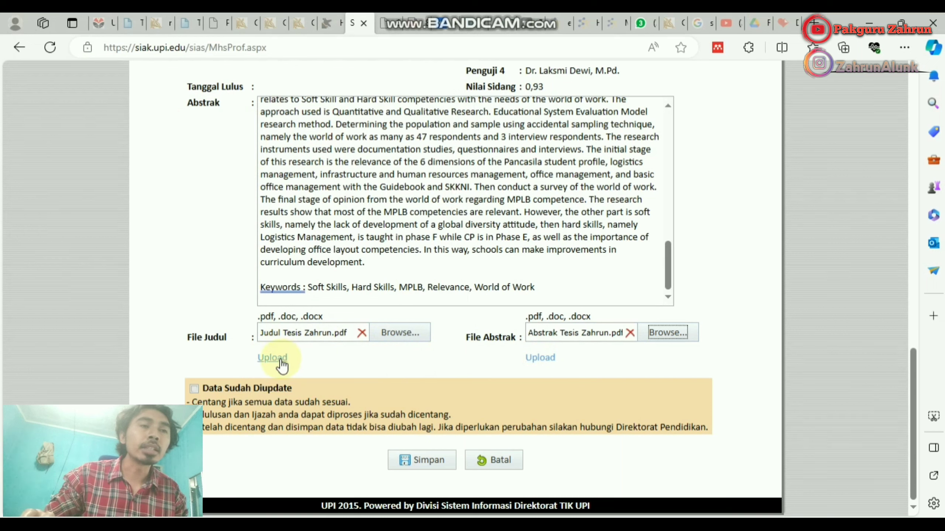
pyautogui.click(274, 358)
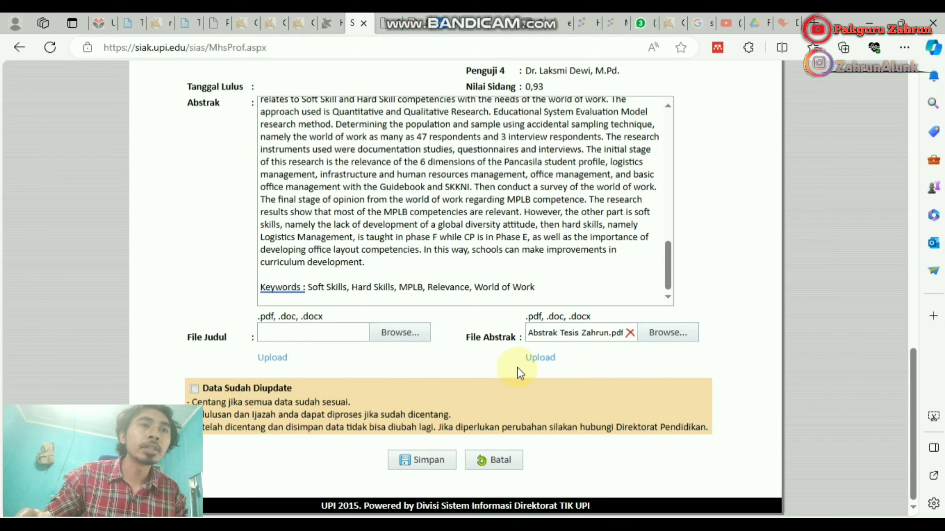
pyautogui.click(541, 359)
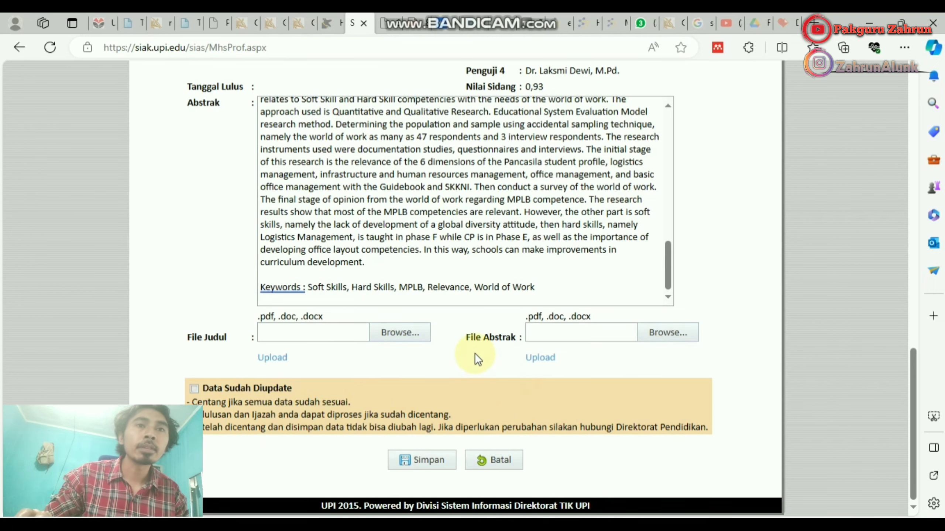
# Step: Set the gown size (Ukuran Toga) in the Biodata section to XL
pyautogui.scroll(7, 475, 353)
pyautogui.scroll(1, 475, 353)
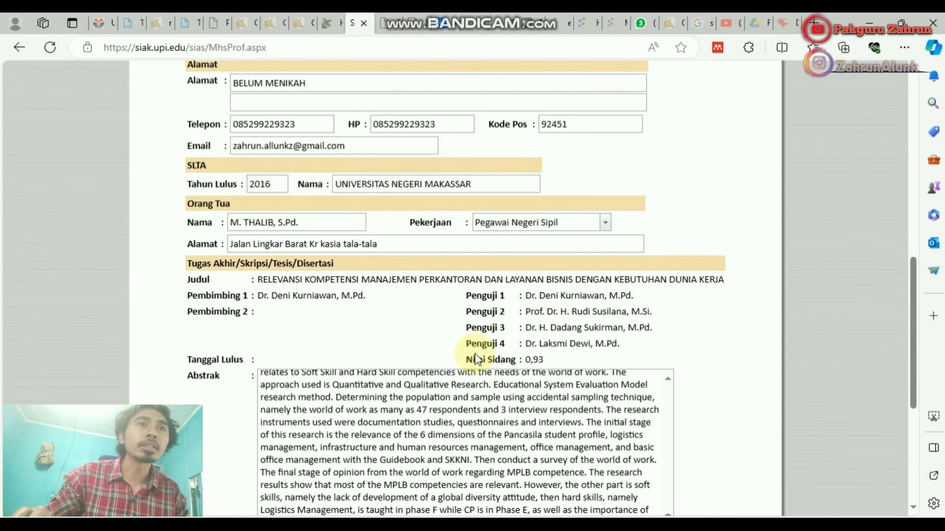
pyautogui.scroll(7, 475, 358)
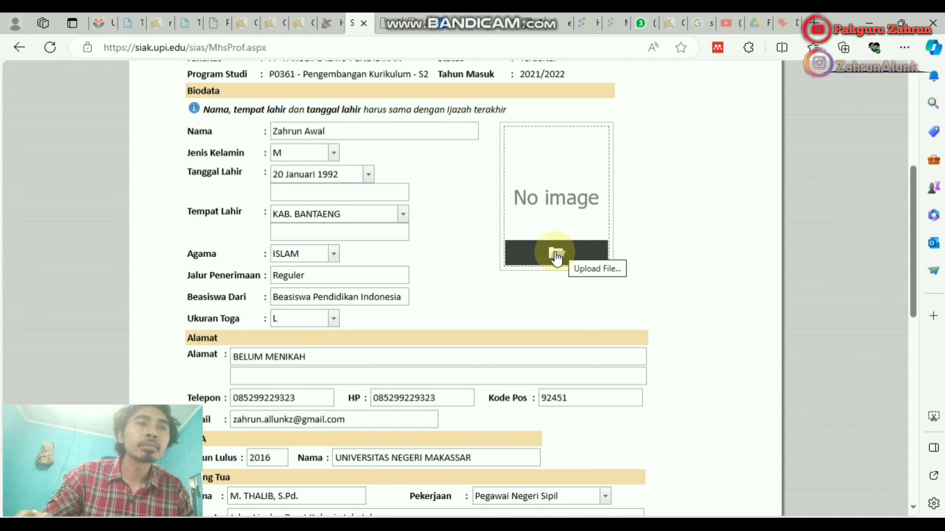
pyautogui.click(333, 318)
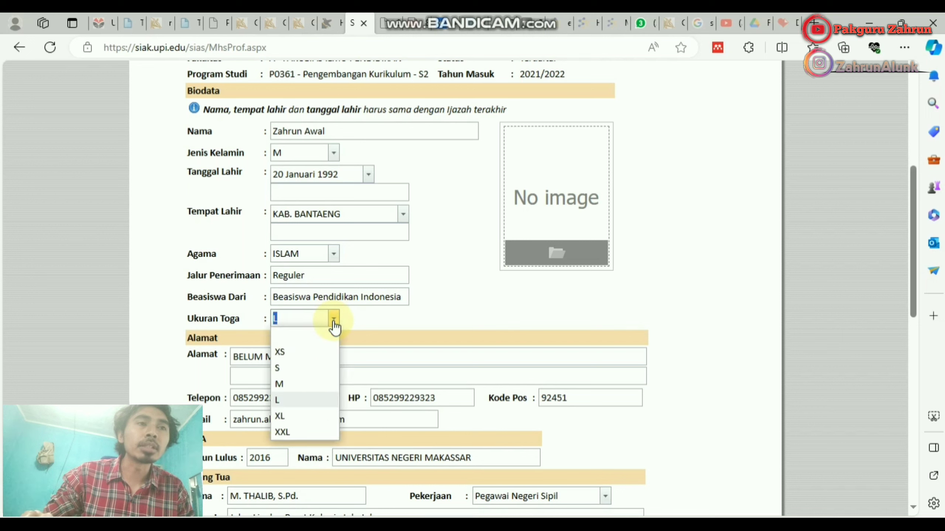
pyautogui.click(282, 417)
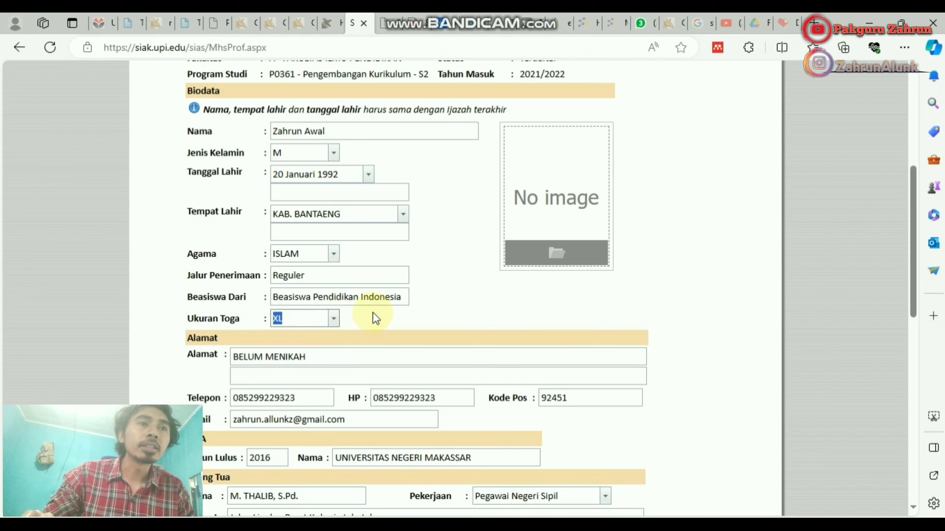
# Step: Try to upload IMG_3797 copy from the Downloads folder as the profile photo in the Biodata section
pyautogui.click(418, 316)
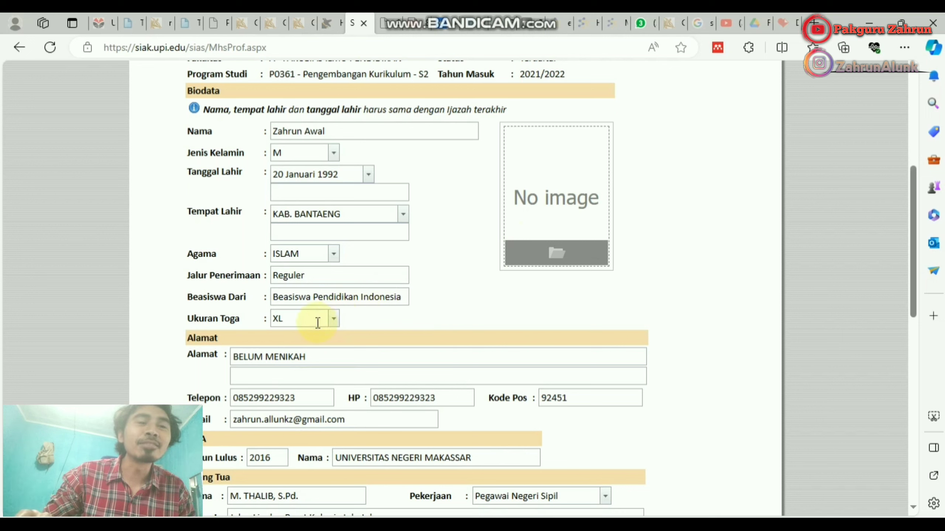
pyautogui.click(561, 255)
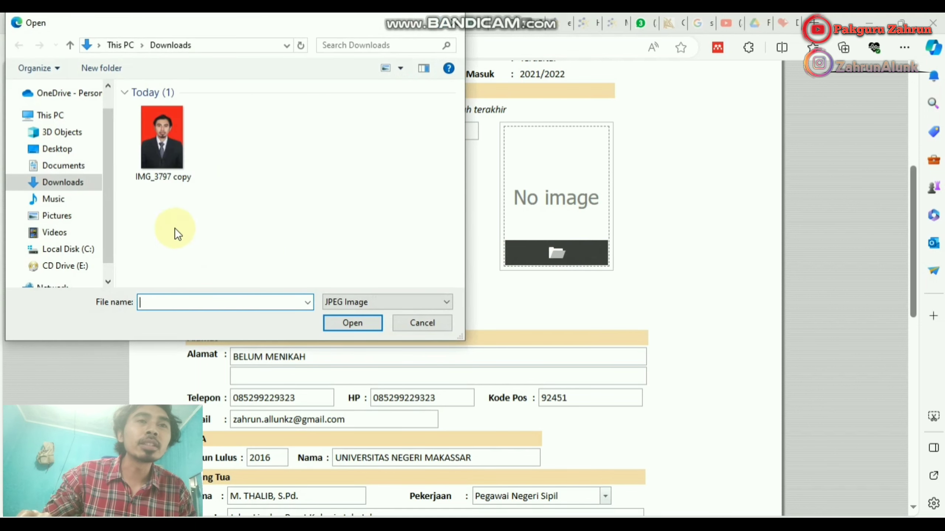
pyautogui.click(154, 157)
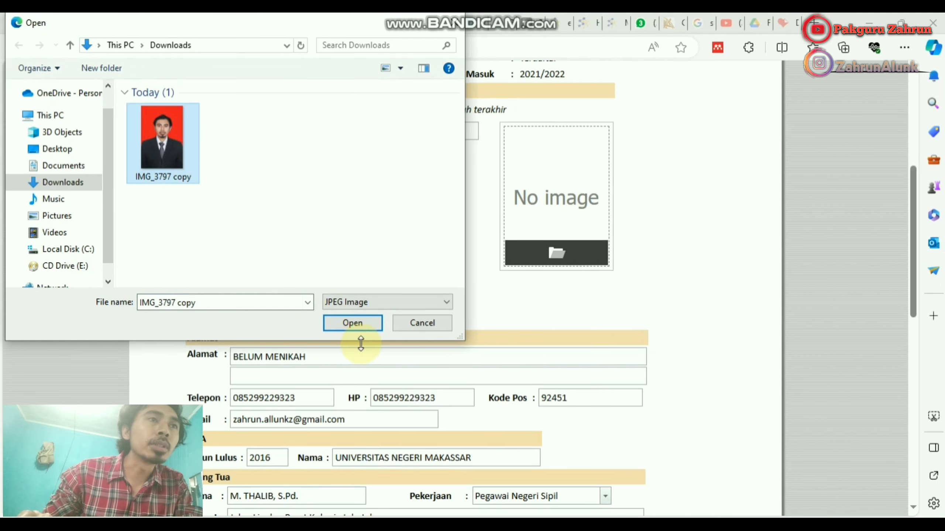
pyautogui.click(347, 322)
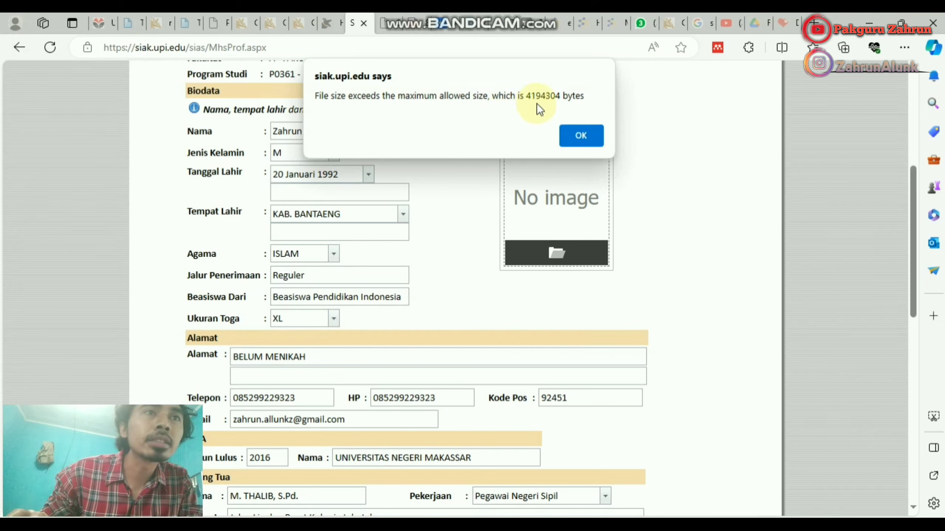
pyautogui.click(578, 135)
pyautogui.click(557, 253)
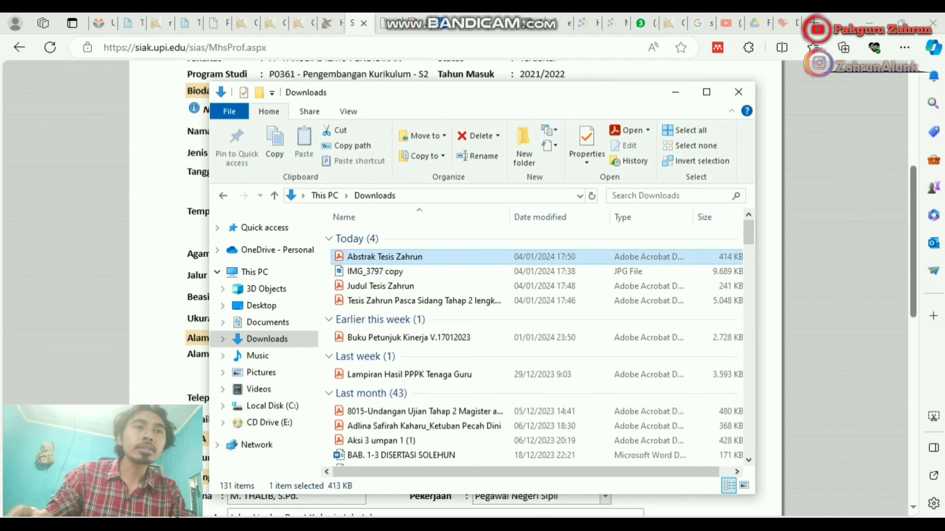
# Step: Launch Paint and open the photo IMG_3797 copy from the Downloads folder
pyautogui.press('super+s')
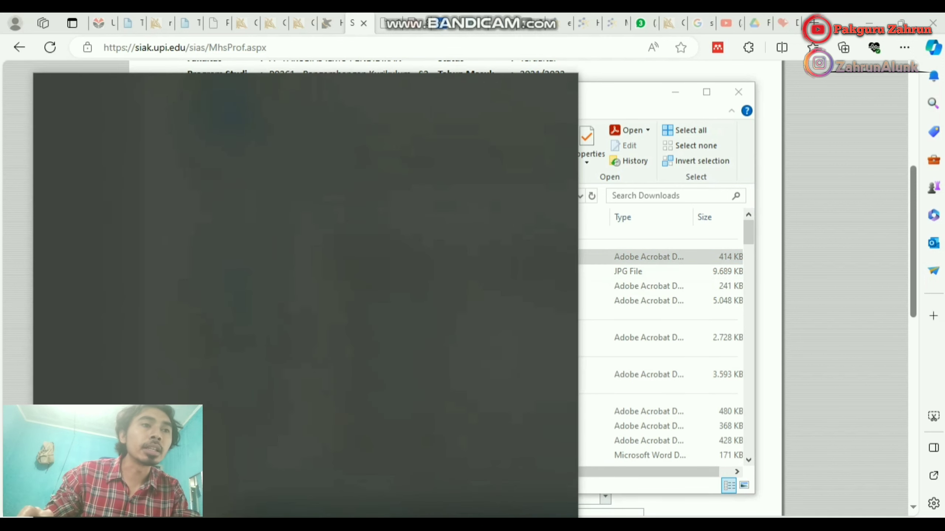
pyautogui.write('pain')
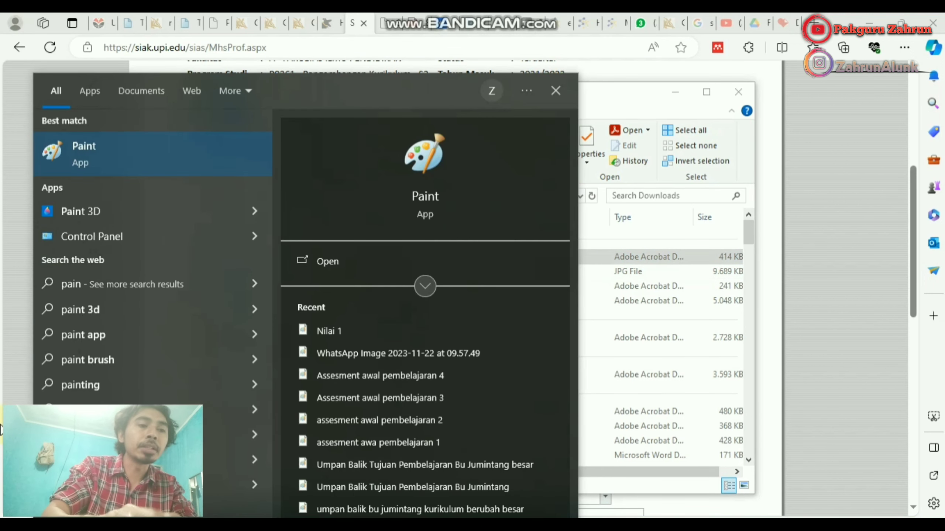
pyautogui.click(170, 166)
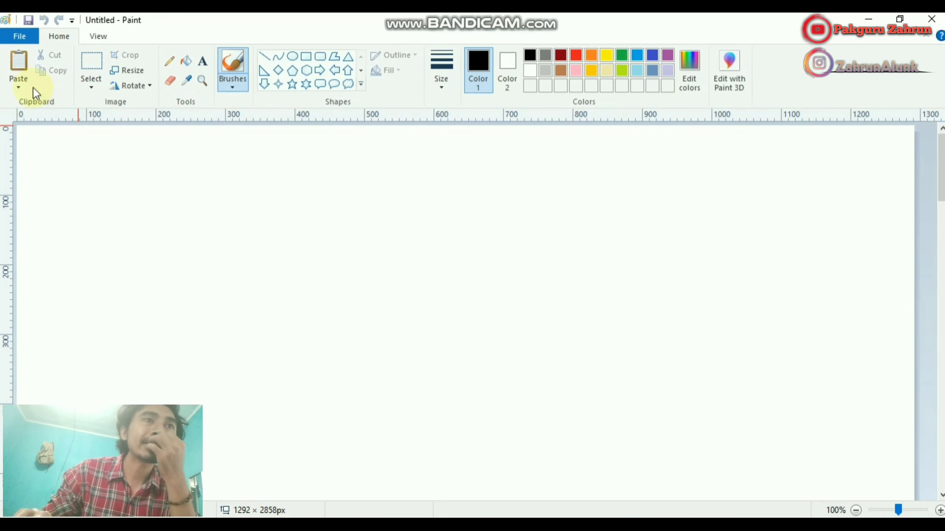
pyautogui.click(17, 36)
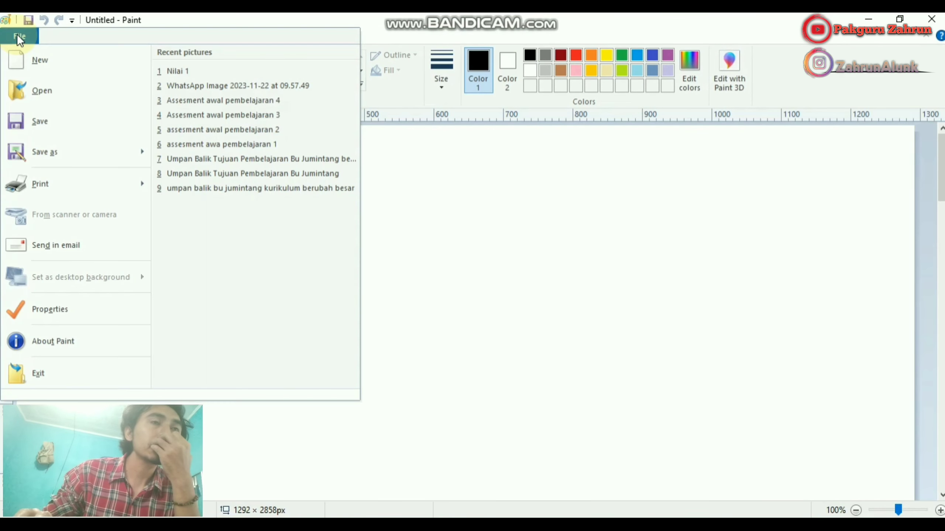
pyautogui.click(29, 93)
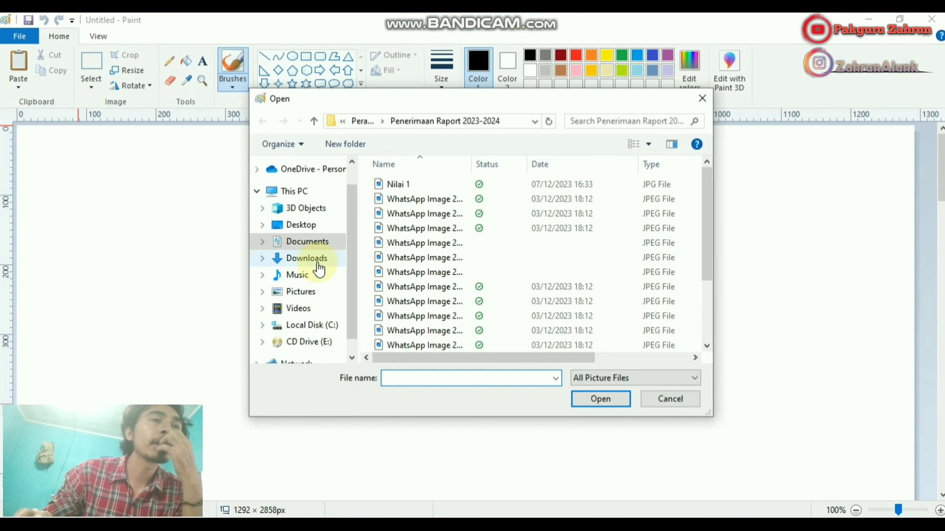
pyautogui.click(318, 266)
pyautogui.click(412, 240)
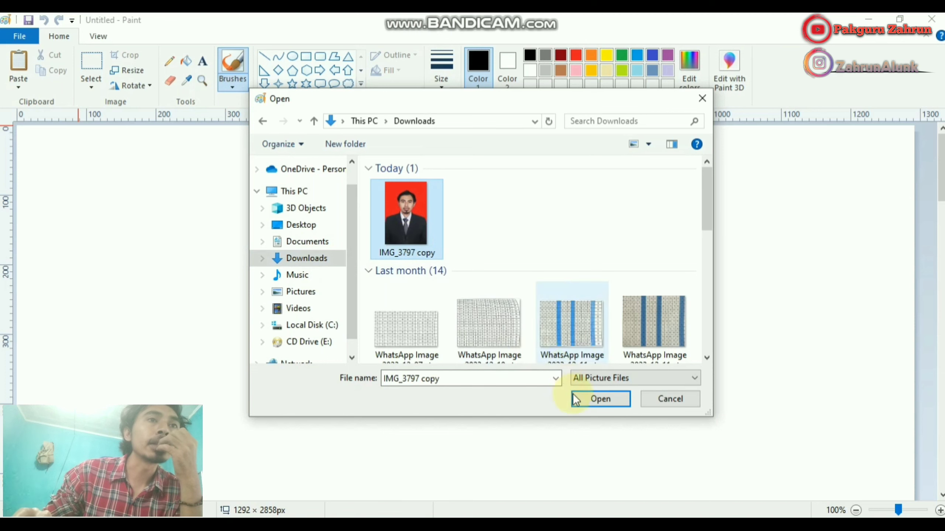
pyautogui.click(585, 397)
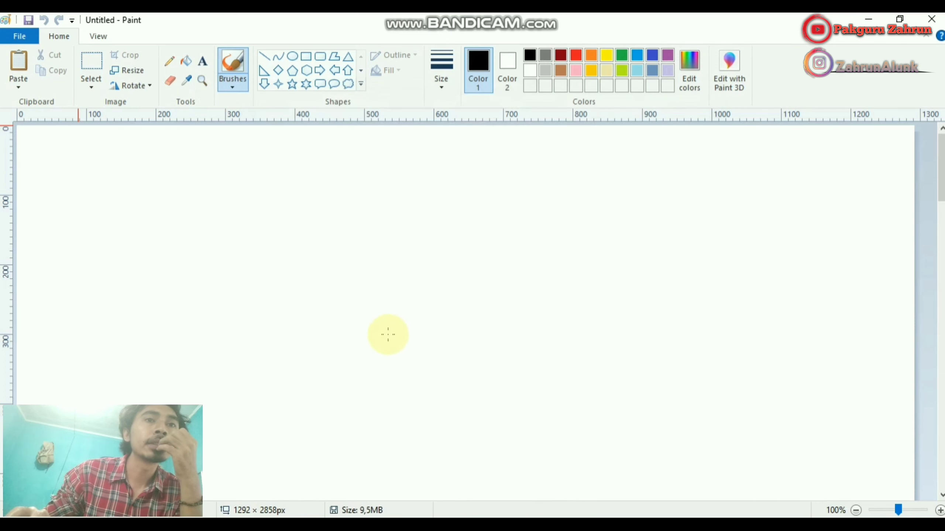
# Step: Resize the photo by pixels to 2000 horizontal and 3000 vertical, keeping the aspect ratio
pyautogui.scroll(-5, 210, 244)
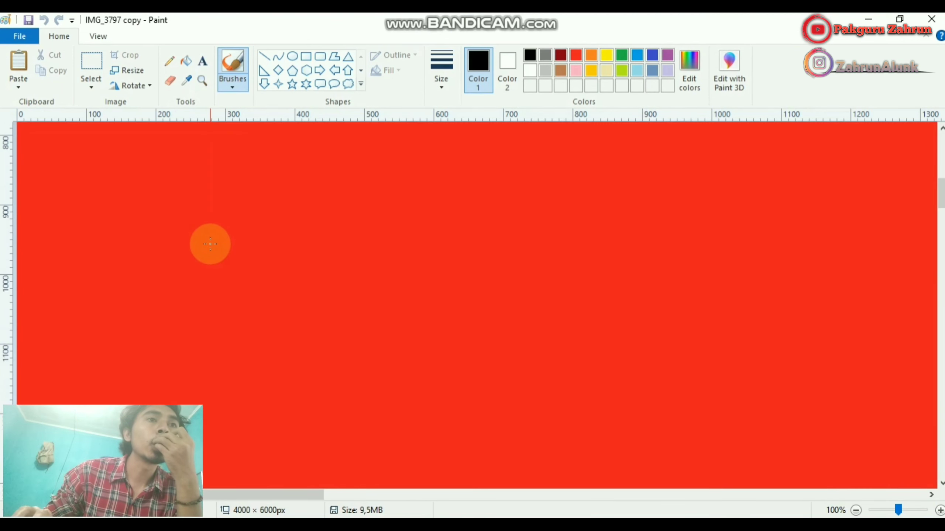
pyautogui.scroll(5, 210, 244)
pyautogui.click(122, 70)
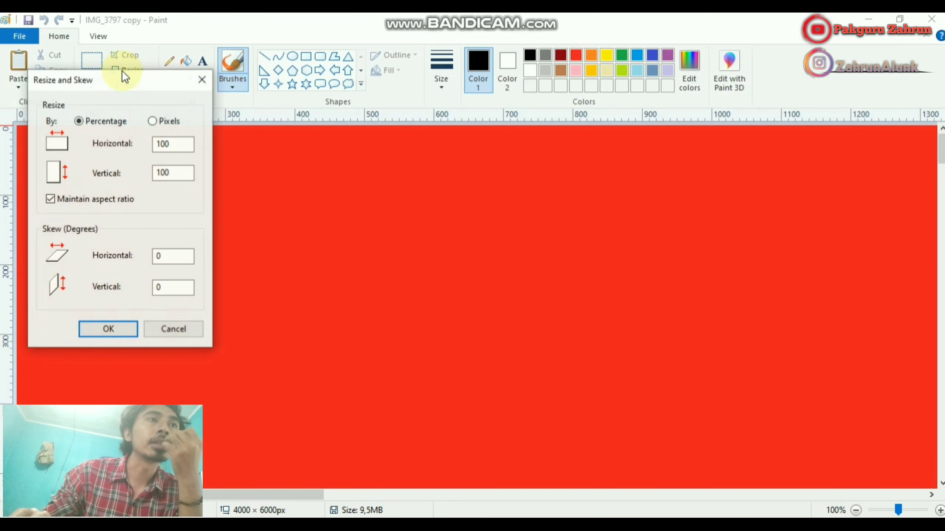
pyautogui.click(153, 121)
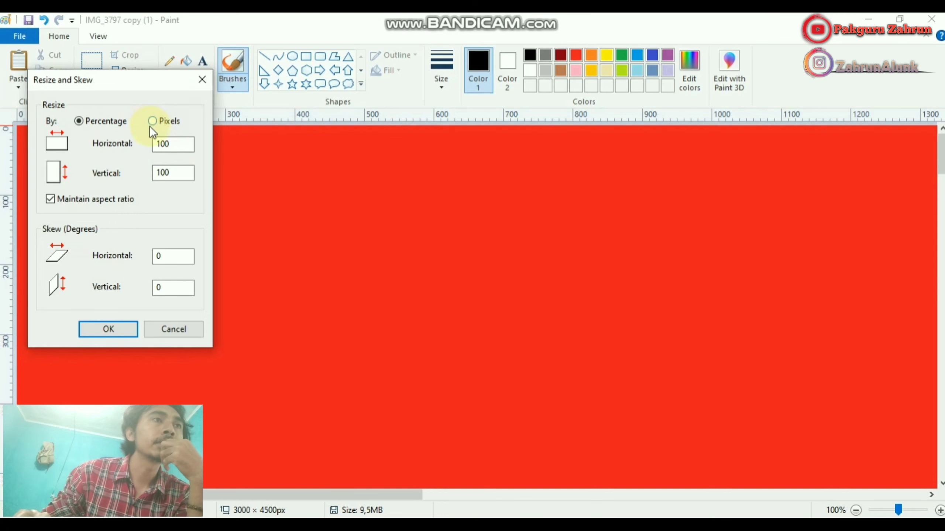
pyautogui.click(153, 120)
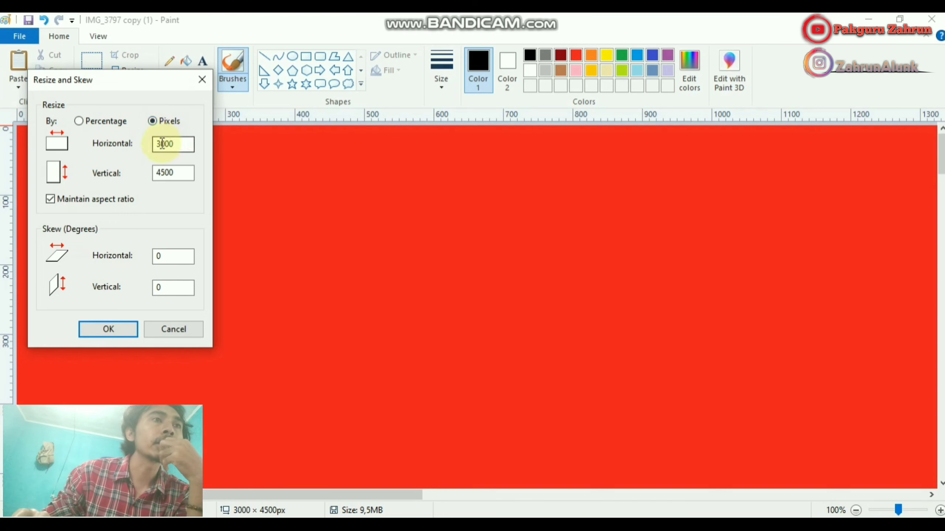
pyautogui.press('Delete')
pyautogui.press('Delete')
pyautogui.press('Delete')
pyautogui.press('BackSpace')
pyautogui.write('20')
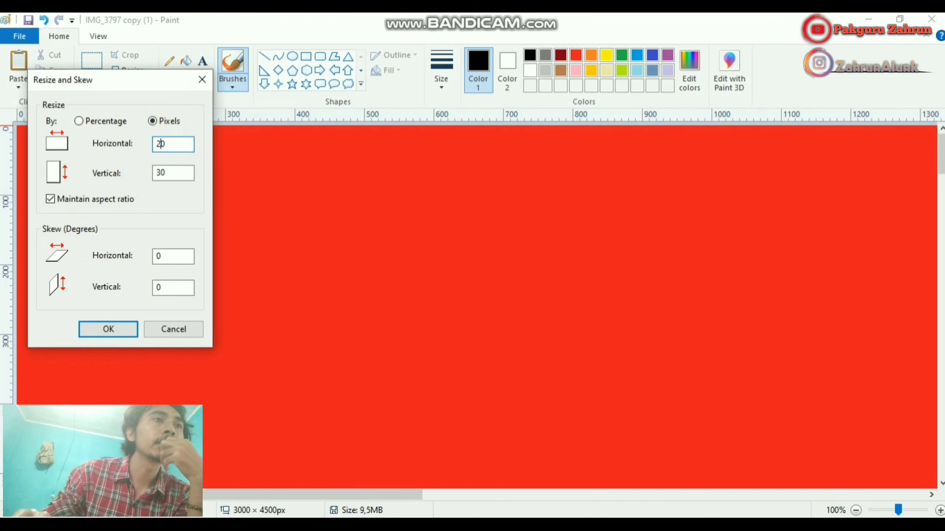
pyautogui.write('00')
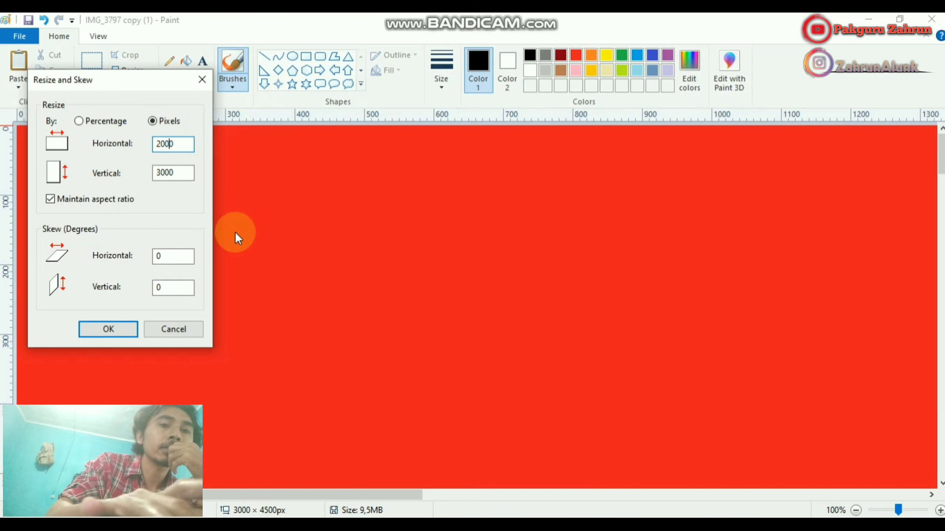
pyautogui.click(120, 328)
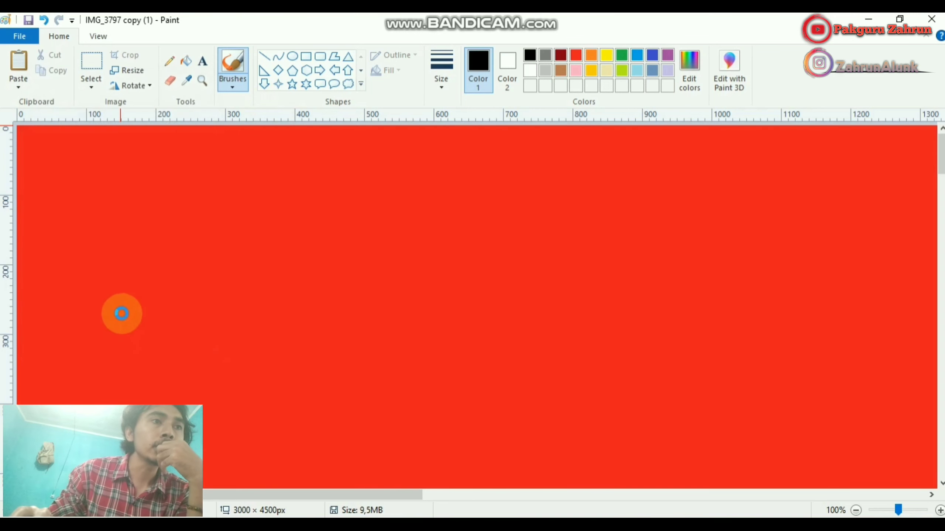
# Step: Save the resized photo as JPEG IMG_3797 copy (1) in Downloads, replacing the existing file, and check its size in File Explorer
pyautogui.click(17, 39)
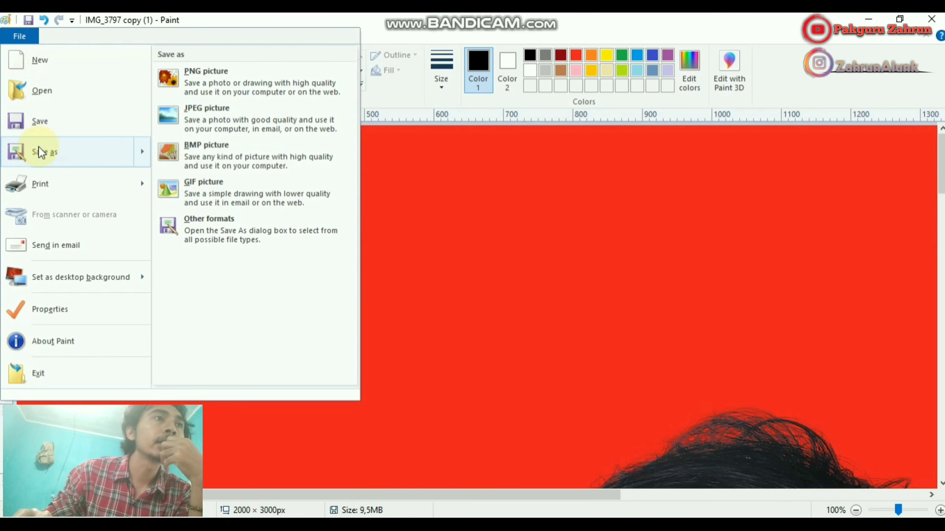
pyautogui.click(38, 146)
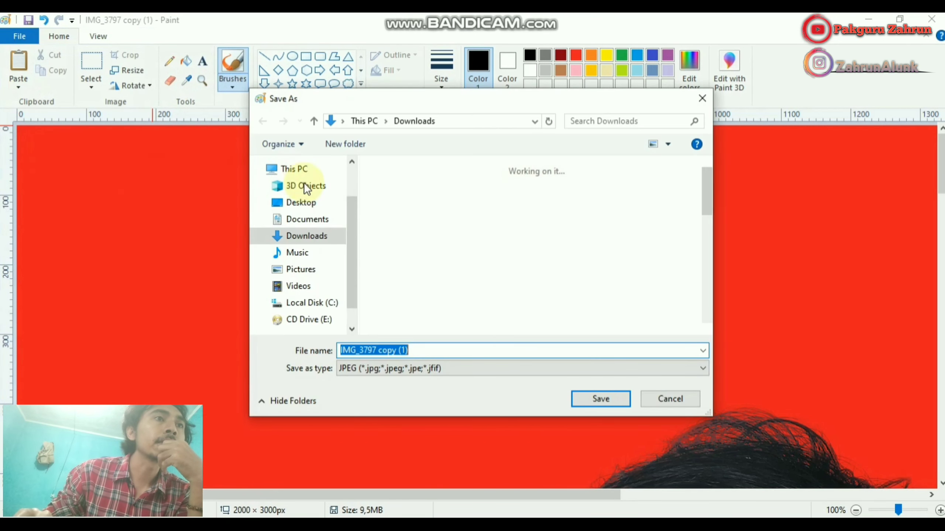
pyautogui.click(593, 404)
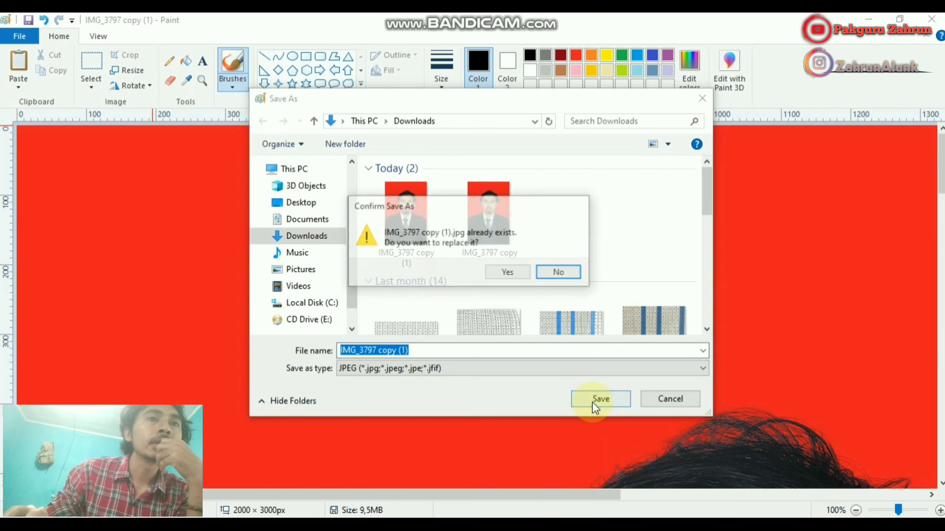
pyautogui.click(509, 273)
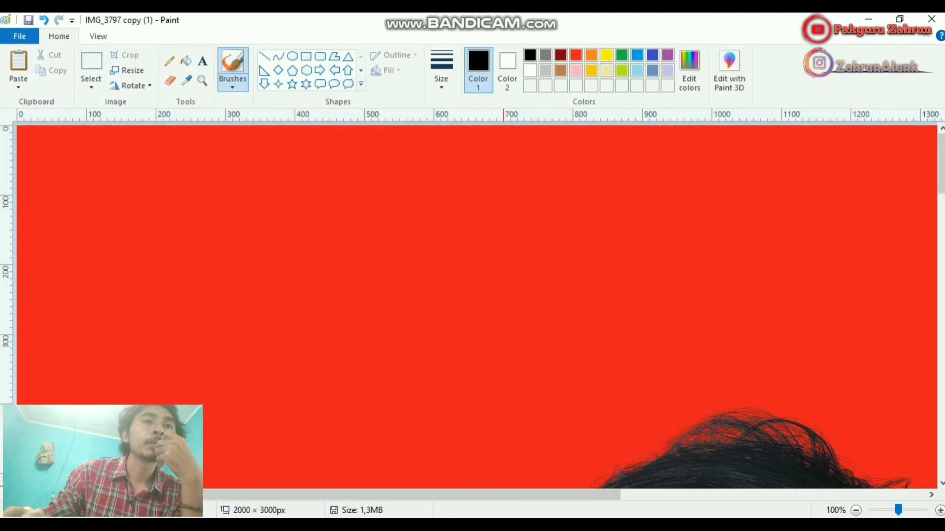
pyautogui.hotkey('alt', 'Tab')
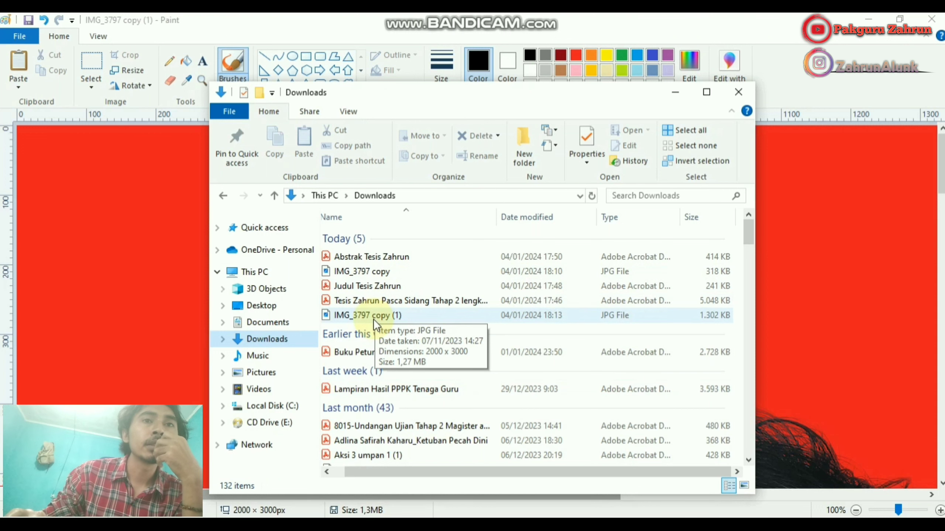
pyautogui.click(669, 92)
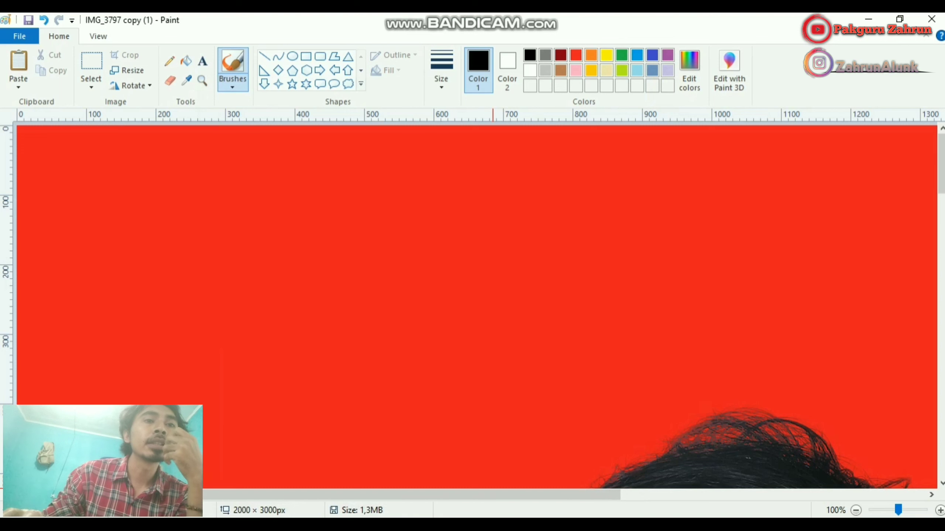
# Step: Close Paint, return to the profile page in the browser and upload IMG_3797 copy (1) as the Biodata photo
pyautogui.click(931, 20)
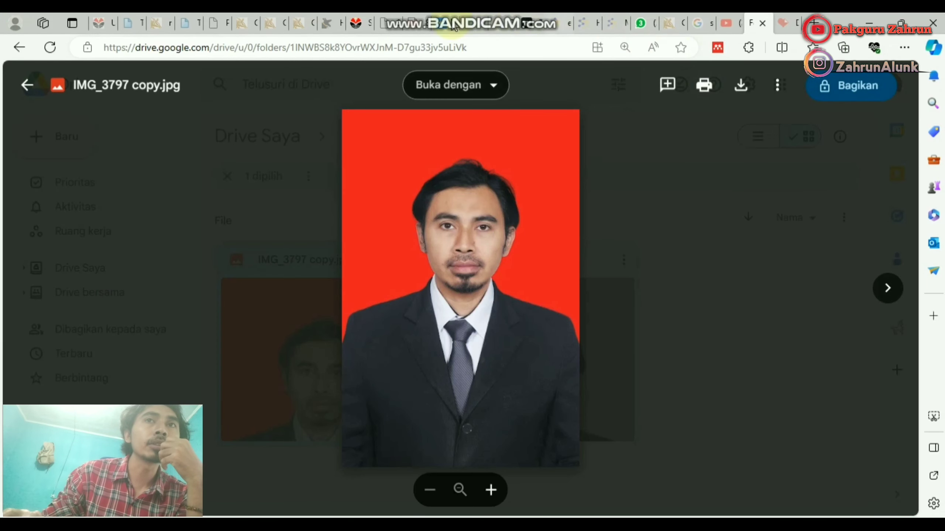
pyautogui.click(353, 22)
pyautogui.moveTo(555, 227)
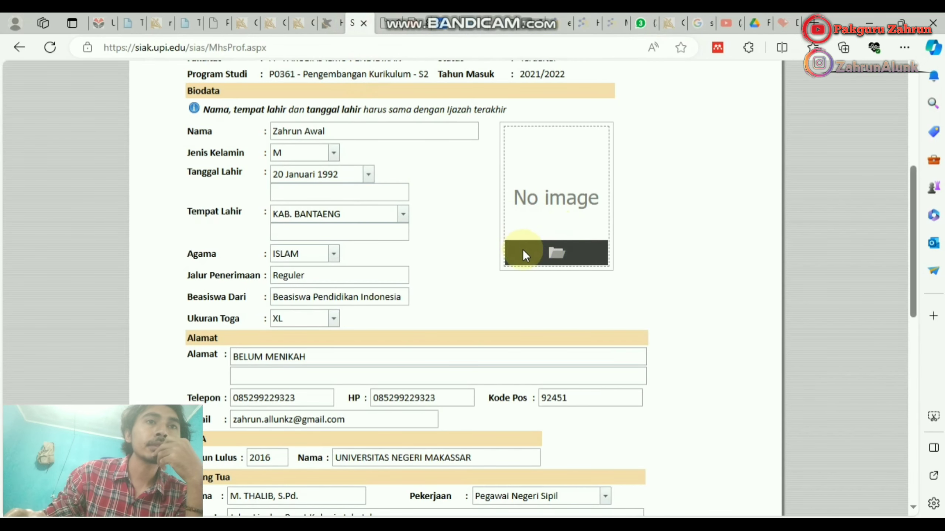
pyautogui.click(556, 255)
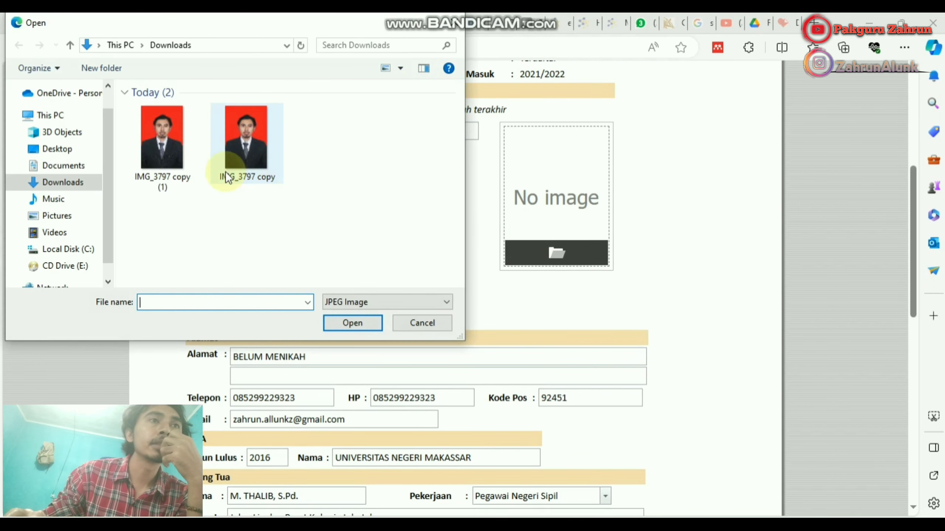
pyautogui.click(172, 154)
pyautogui.click(349, 323)
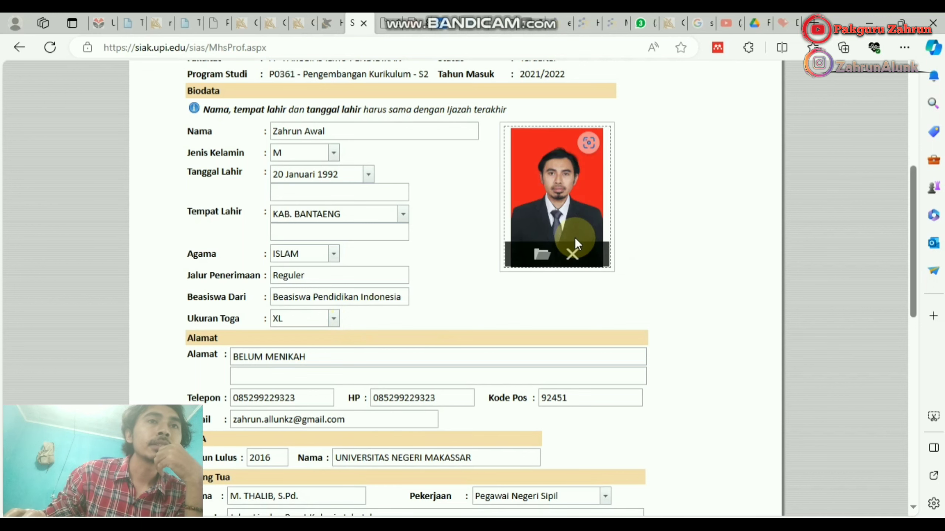
# Step: Mark the profile as Data Sudah Diupdate at the end of the form and recheck the Biodata section
pyautogui.scroll(-5, 454, 304)
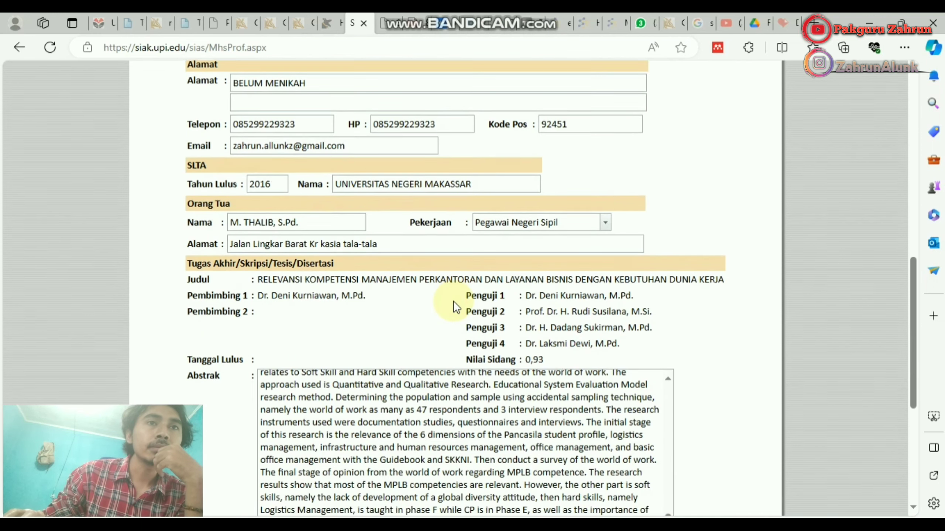
pyautogui.scroll(5, 457, 294)
pyautogui.scroll(-10, 472, 248)
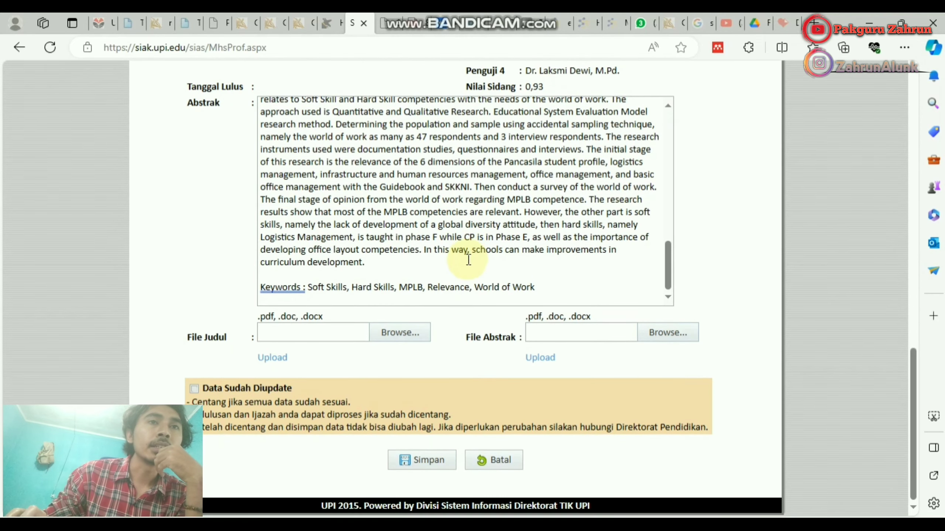
pyautogui.scroll(4, 461, 202)
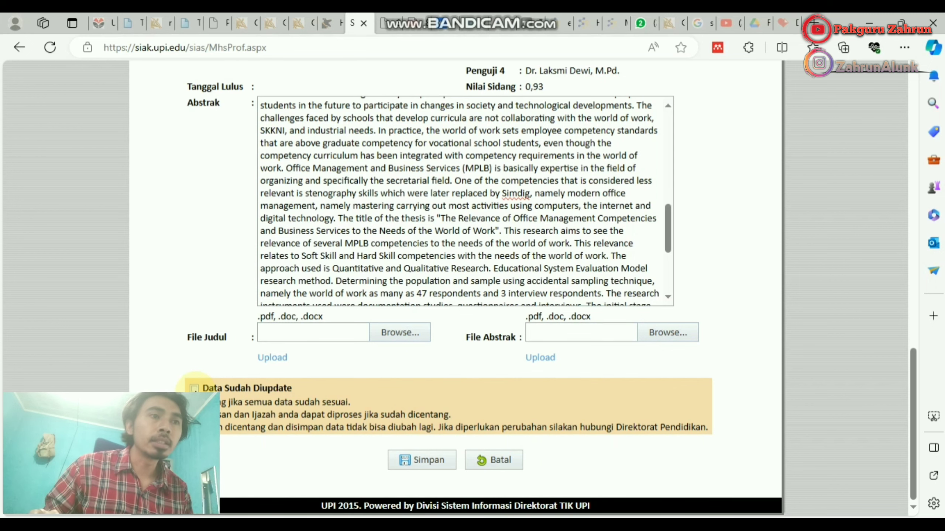
pyautogui.scroll(8, 260, 268)
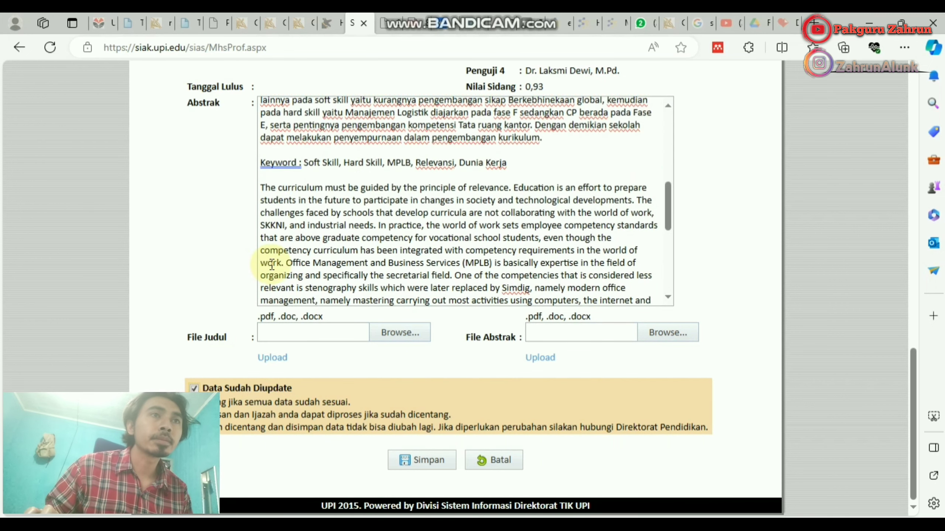
pyautogui.scroll(12, 224, 264)
pyautogui.scroll(2, 224, 264)
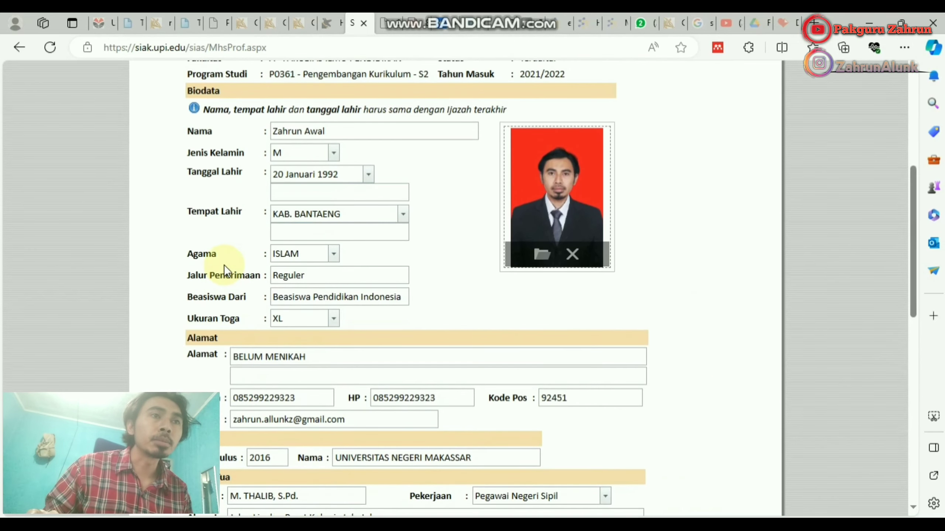
pyautogui.click(286, 229)
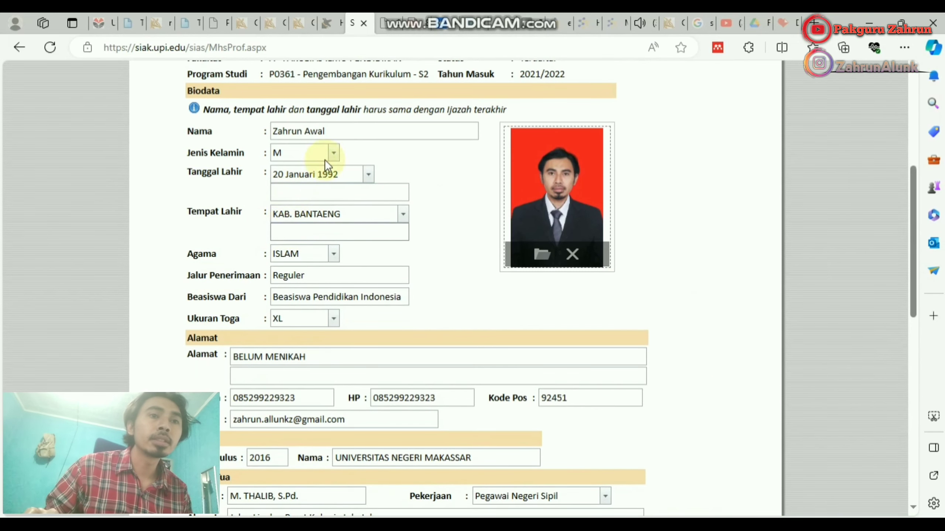
# Step: Save the completed graduate profile with Data Sudah Diupdate marked and review the saved profile data
pyautogui.click(304, 188)
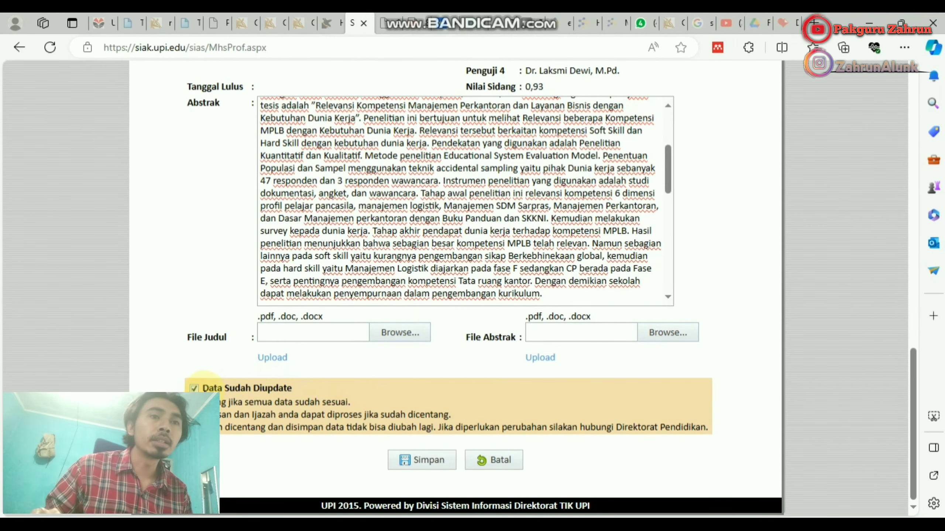
pyautogui.click(418, 468)
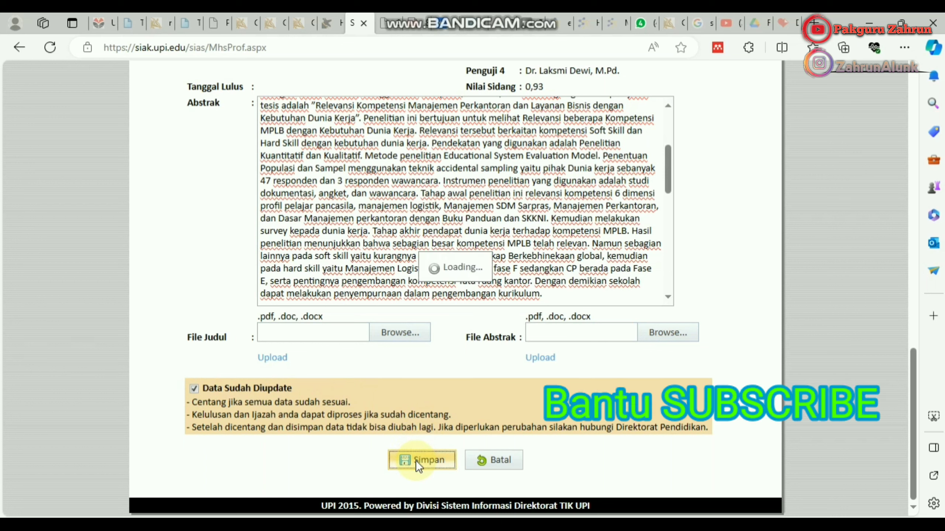
pyautogui.scroll(10, 389, 287)
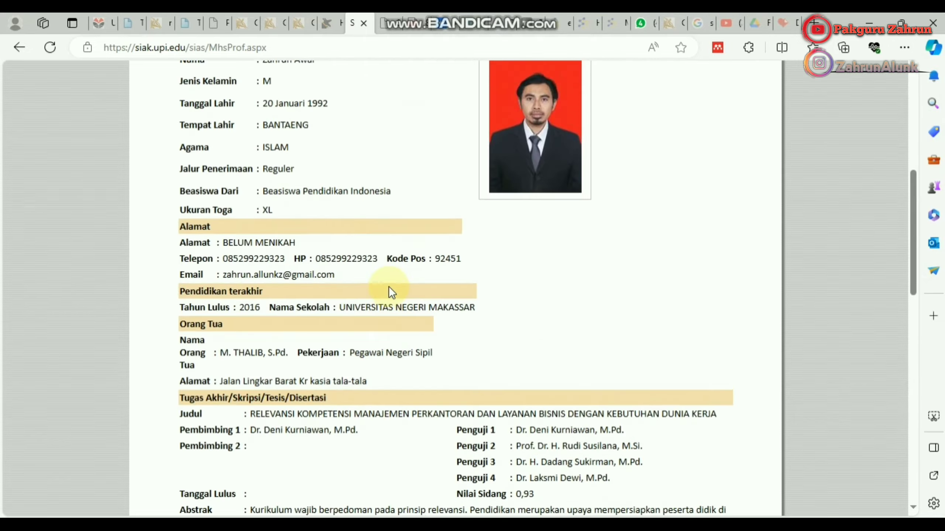
pyautogui.scroll(-10, 388, 286)
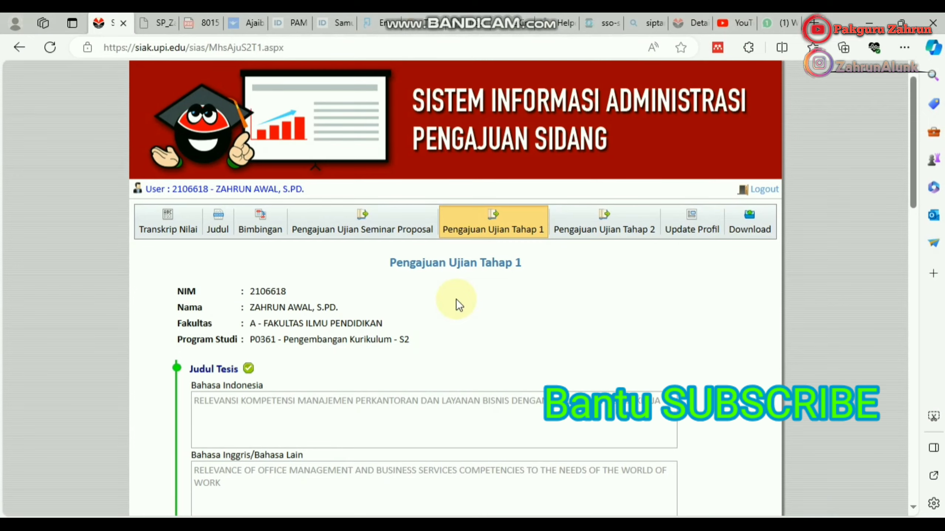
# Step: Review the requirements and documents of Pengajuan Ujian Tahap 1, and open Pengajuan Ujian Tahap 2 to examine its requirements and documents
pyautogui.scroll(-20, 456, 299)
pyautogui.scroll(10, 477, 262)
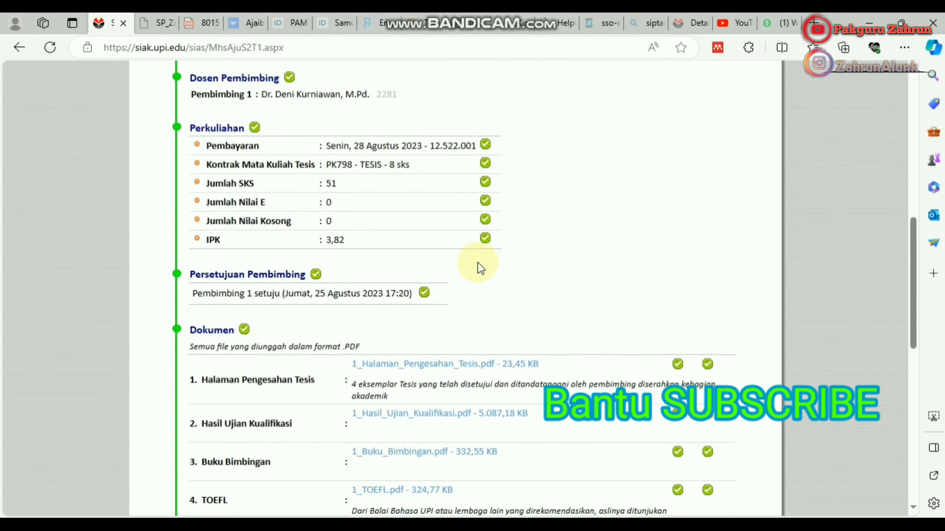
pyautogui.scroll(10, 477, 262)
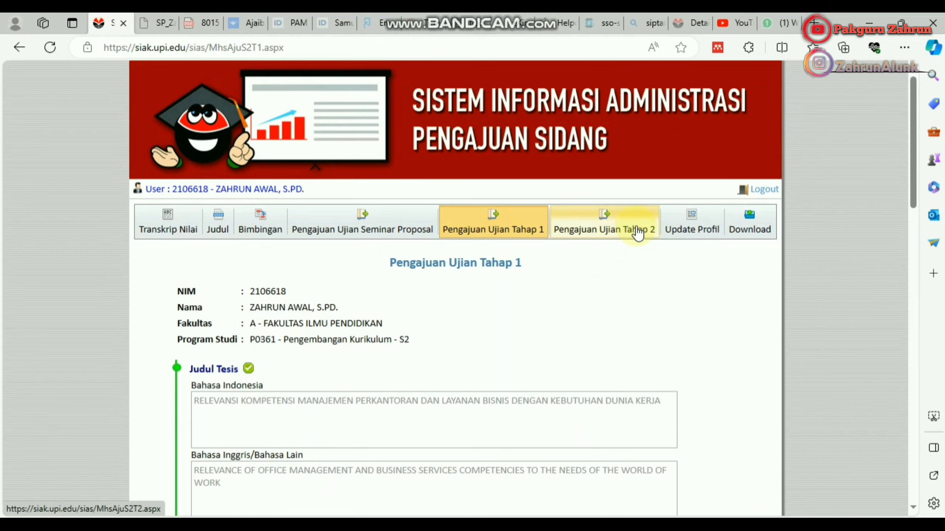
pyautogui.click(610, 235)
pyautogui.scroll(-5, 581, 252)
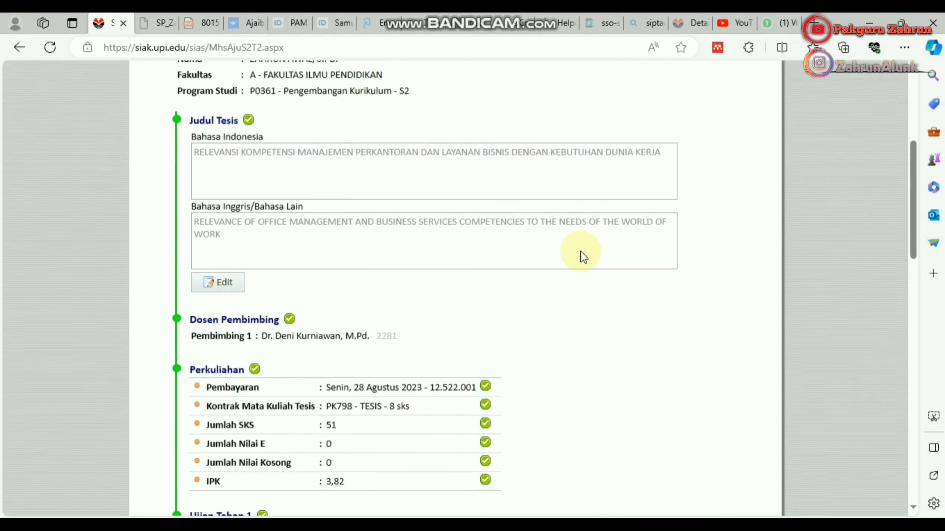
pyautogui.scroll(-10, 580, 251)
pyautogui.scroll(5, 580, 252)
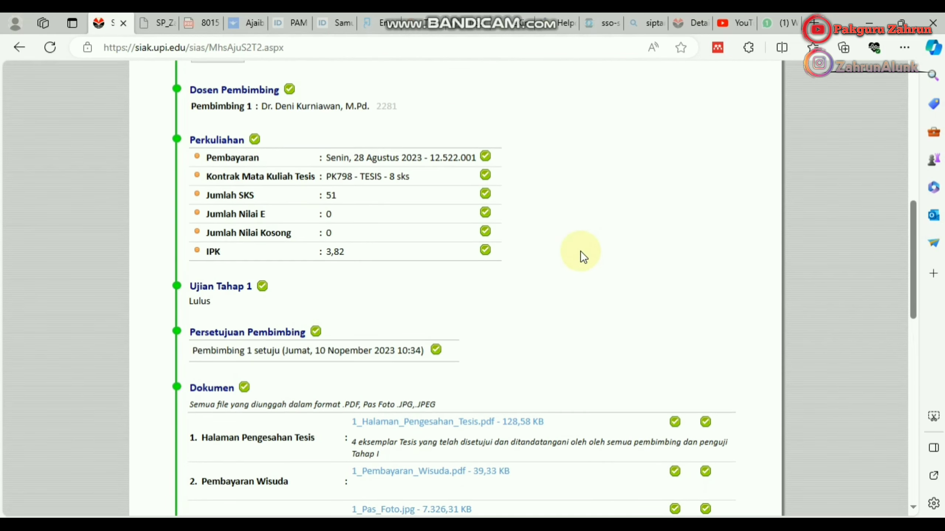